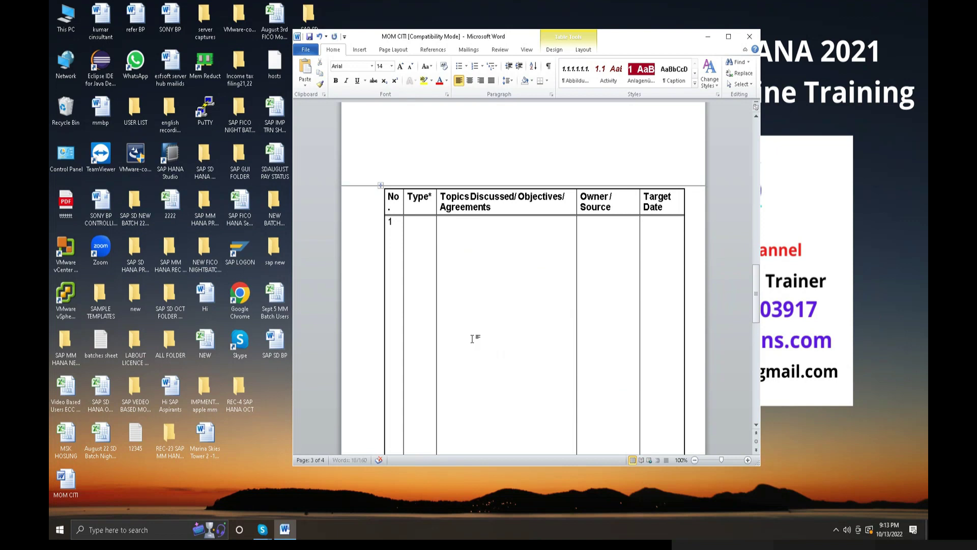
Step: Enter the heading "Automatic payment prpgram" in the topics column of row 1, followed by a blank line
{"action": "type", "text": "Automatic payme"}
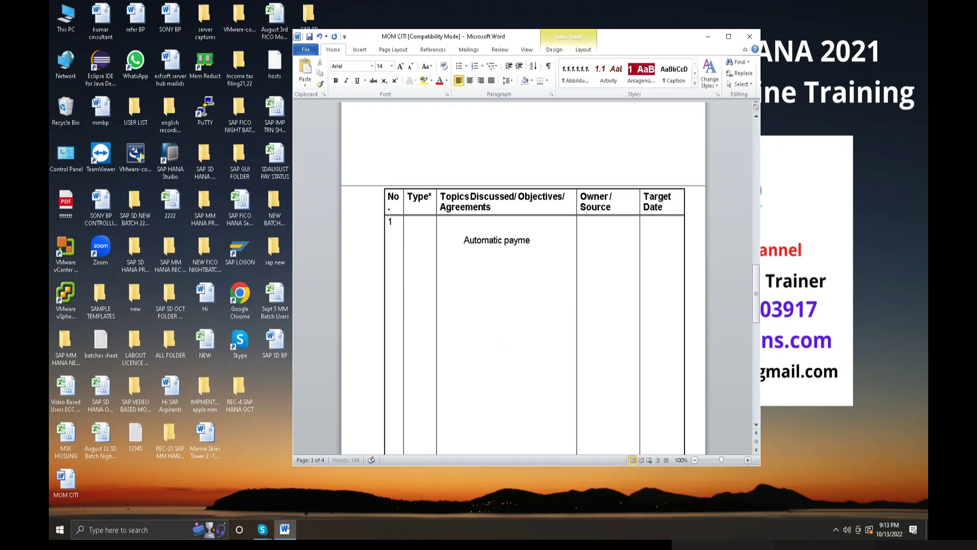
{"action": "type", "text": "nt pr"}
{"action": "type", "text": "gogram"}
{"action": "key", "text": "BackSpace"}
{"action": "key", "text": "BackSpace"}
{"action": "key", "text": "BackSpace"}
{"action": "key", "text": "BackSpace"}
{"action": "key", "text": "BackSpace"}
{"action": "key", "text": "BackSpace"}
{"action": "type", "text": "pgram"}
{"action": "key", "text": "Return"}
{"action": "key", "text": "Return"}
Step: Add the topic lines "Paying company code transactions" and "All companycode transactions" below the heading
{"action": "type", "text": "paying company c"}
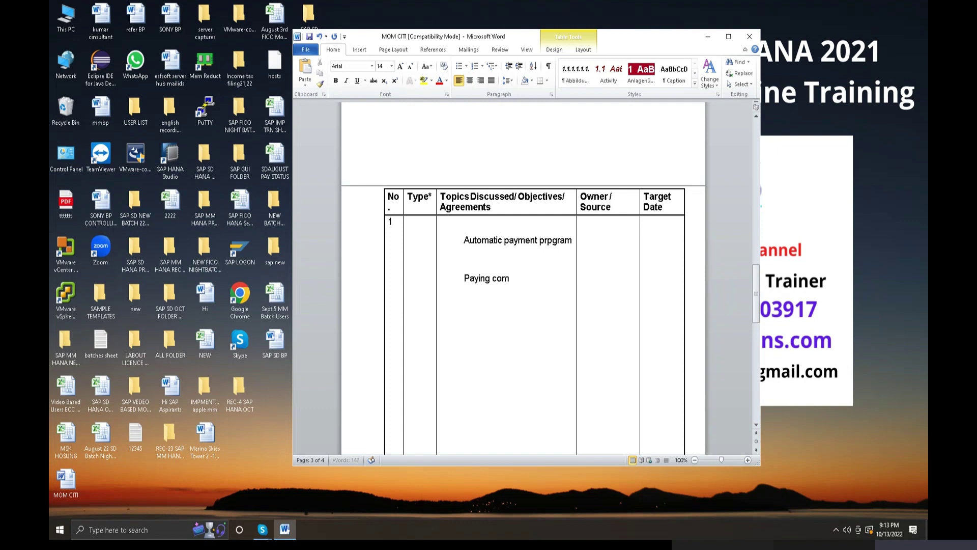
{"action": "type", "text": "ode ransa"}
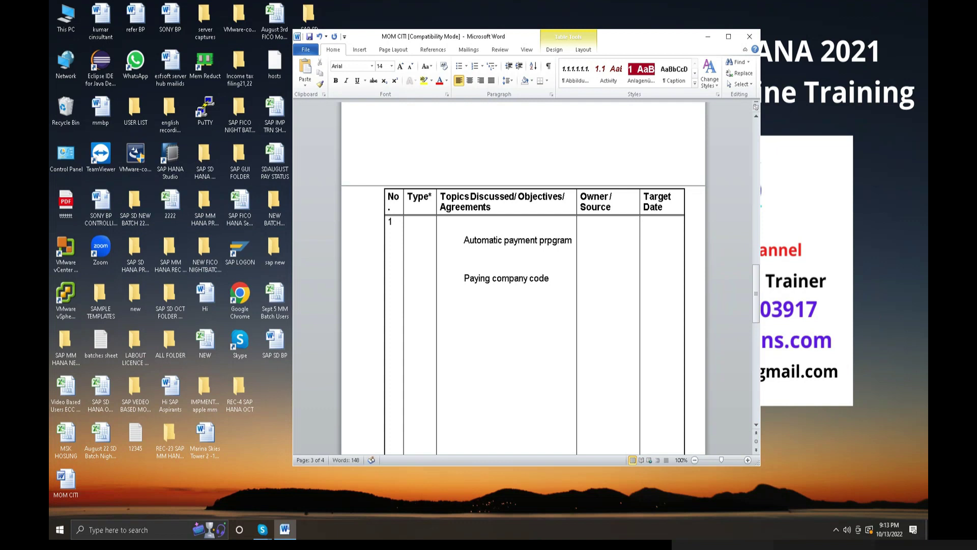
{"action": "key", "text": "BackSpace"}
{"action": "key", "text": "BackSpace"}
{"action": "key", "text": "BackSpace"}
{"action": "type", "text": "ransactions"}
{"action": "key", "text": "Return"}
{"action": "type", "text": "all companycodetr"}
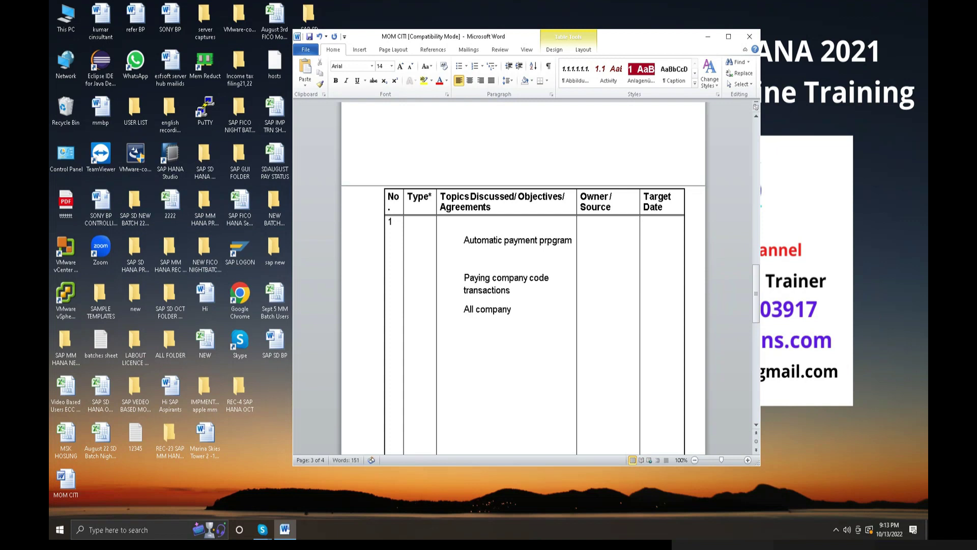
{"action": "type", "text": "ansactions"}
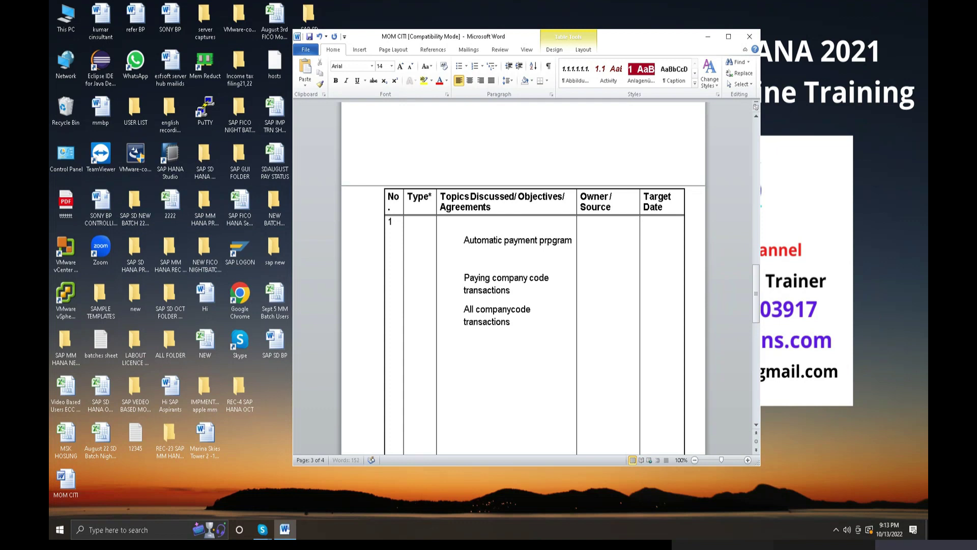
Step: Add the topic lines "Payment methods", "Payment details" and "Payment allowed" to the list
{"action": "key", "text": "Return"}
{"action": "type", "text": "payment methods"}
{"action": "key", "text": "Return"}
{"action": "type", "text": "p"}
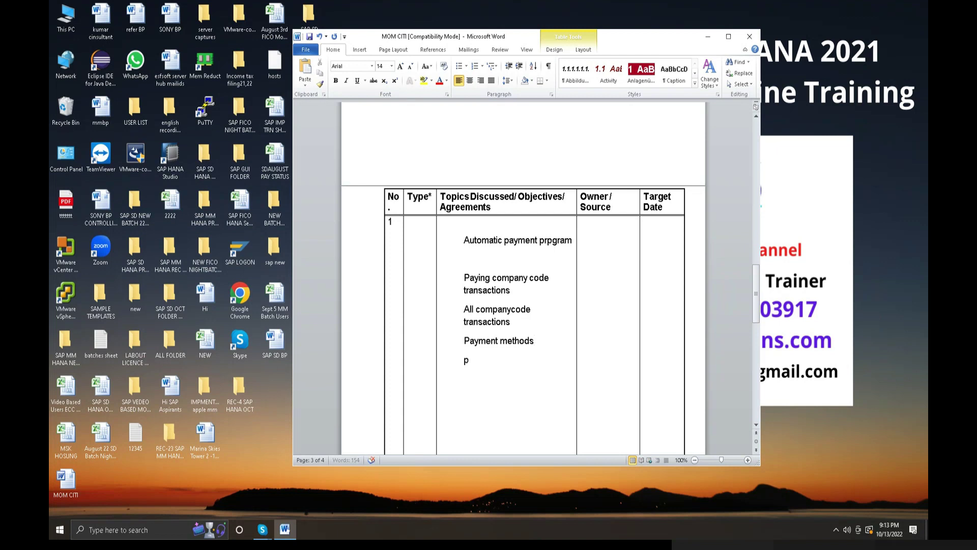
{"action": "type", "text": "a"}
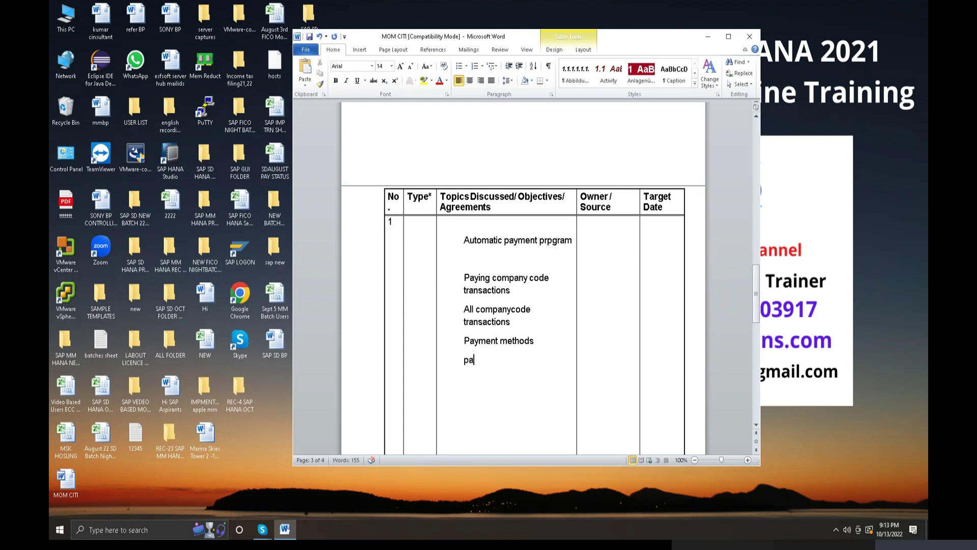
{"action": "type", "text": "yment "}
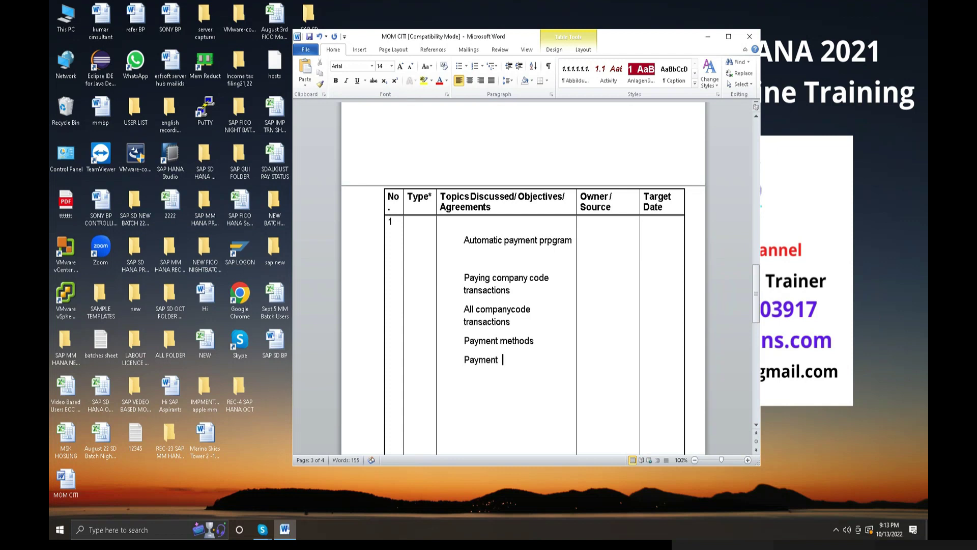
{"action": "type", "text": "dt"}
{"action": "type", "text": "ai"}
{"action": "type", "text": "payment"}
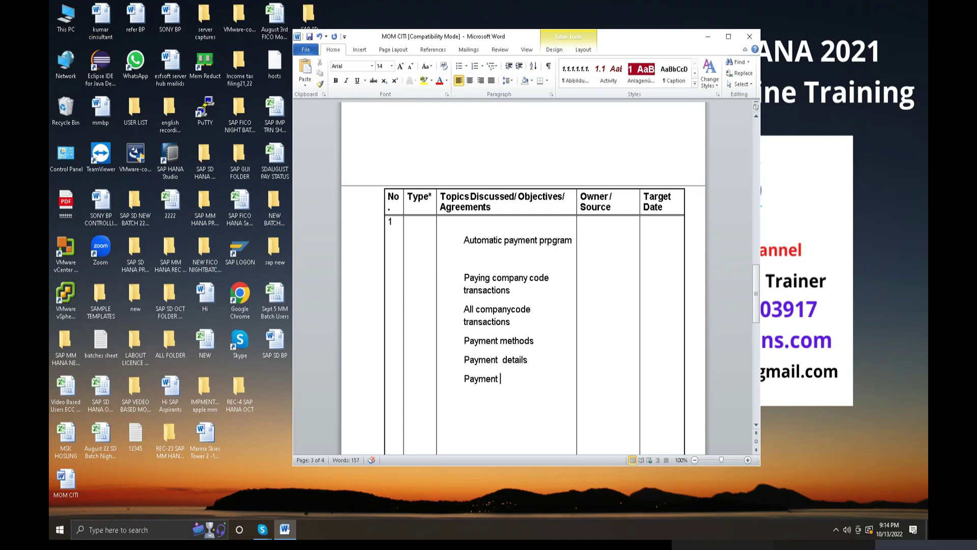
{"action": "type", "text": "allowed"}
Step: Add the final topic line "Different payment transactions" and save the minutes document
{"action": "key", "text": "Return"}
{"action": "type", "text": "Different pay"}
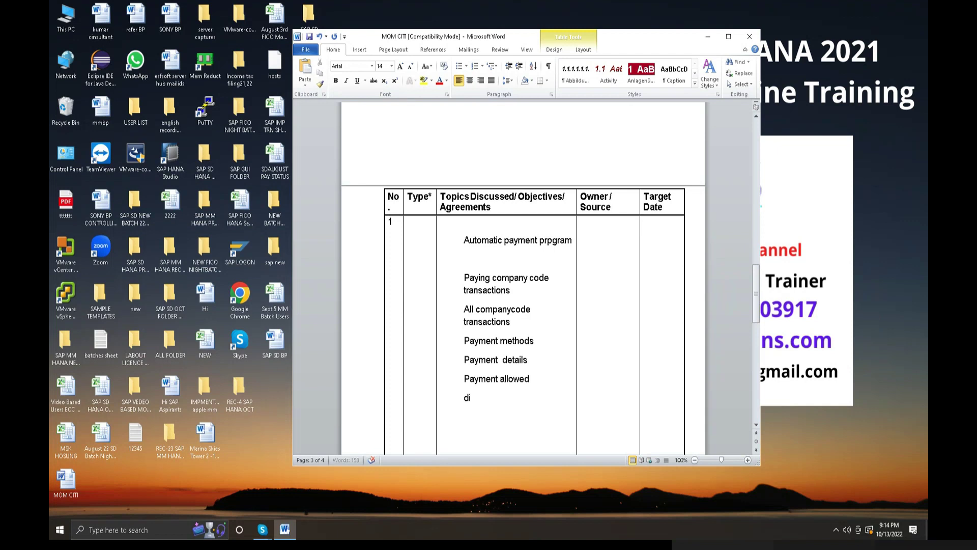
{"action": "type", "text": "ment"}
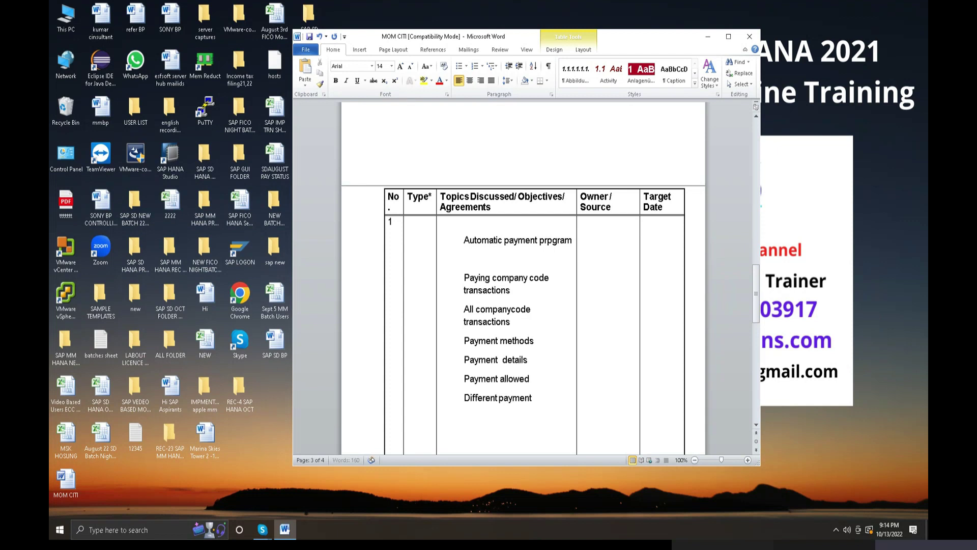
{"action": "type", "text": " transactions"}
{"action": "left_click", "coordinate": [309, 36]}
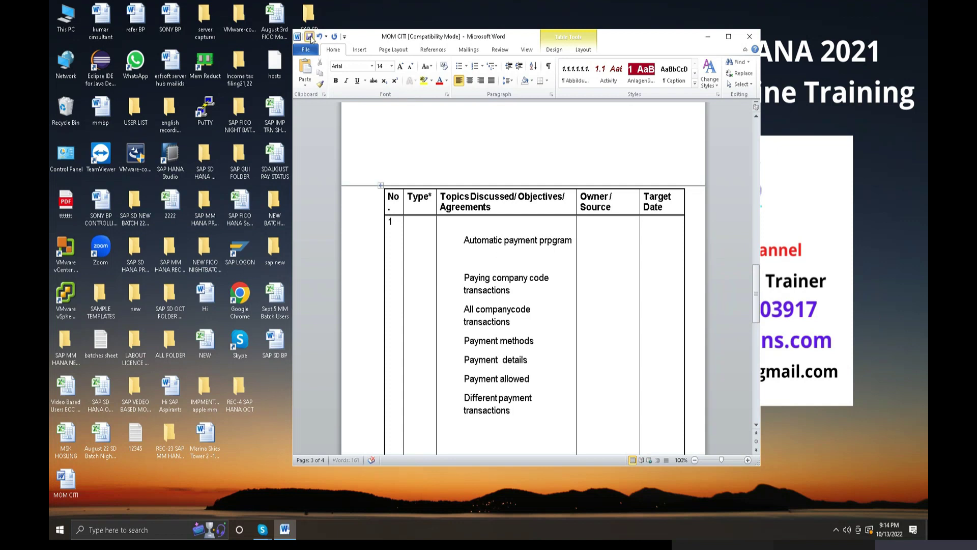
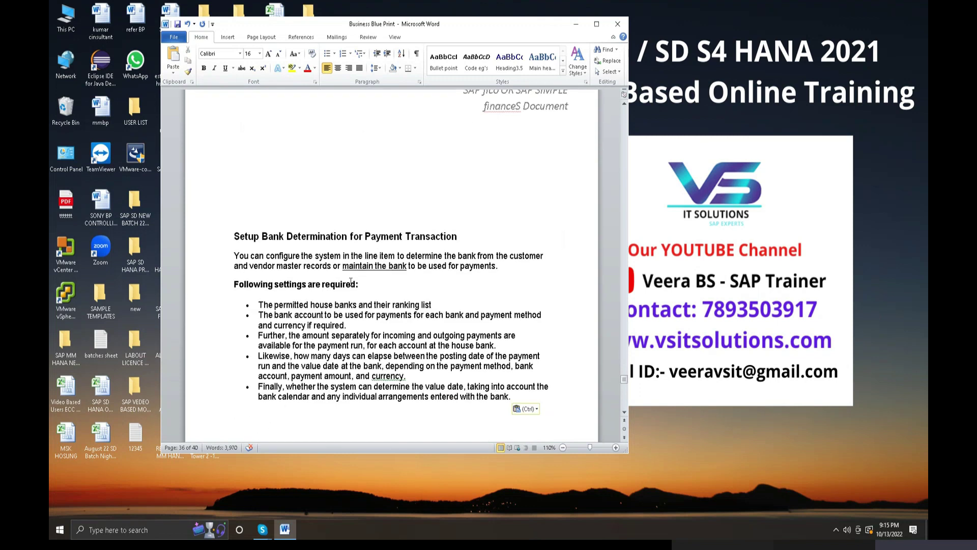
Step: Return to the start of the APP section in the Business Blue Print, then save and close the document
{"action": "scroll", "coordinate": [349, 291], "scroll_direction": "up", "scroll_amount": 20}
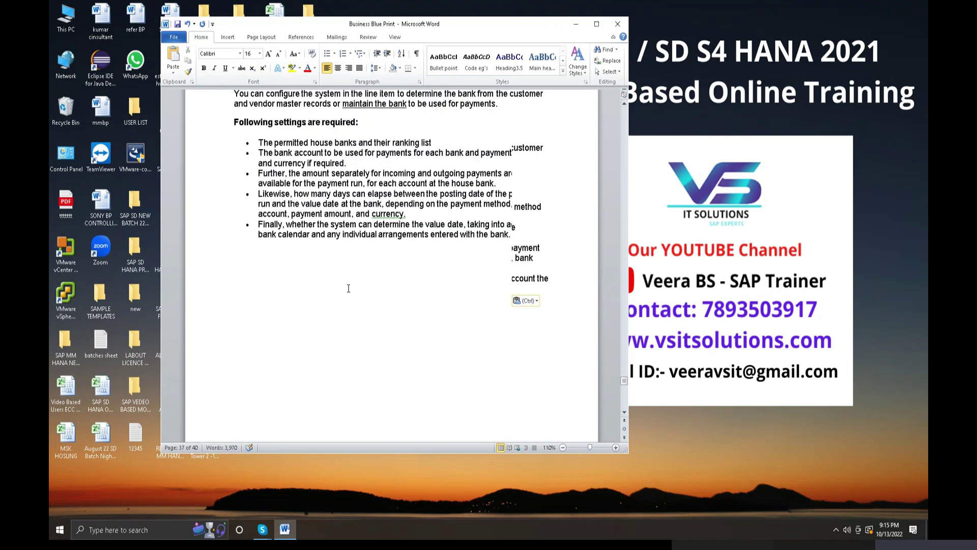
{"action": "scroll", "coordinate": [349, 291], "scroll_direction": "up", "scroll_amount": 15}
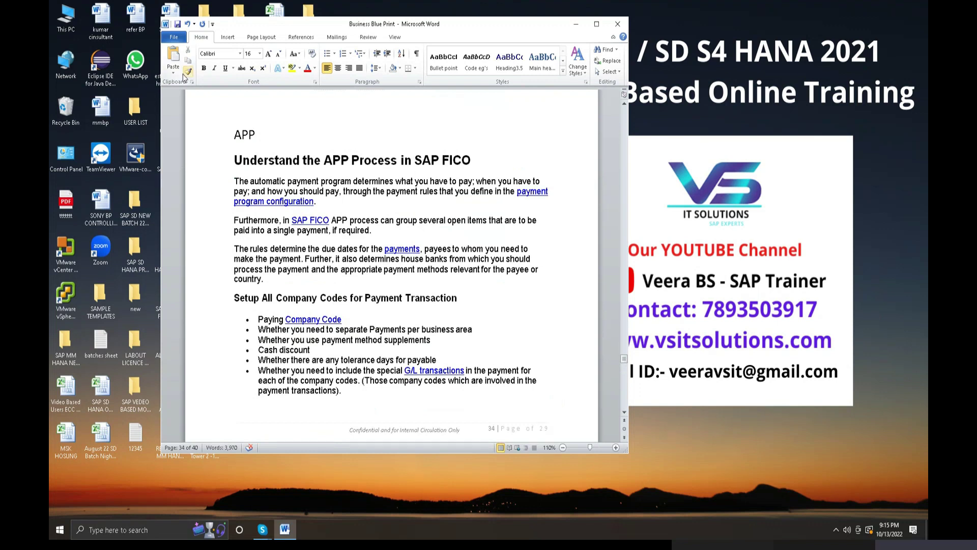
{"action": "left_click", "coordinate": [177, 24]}
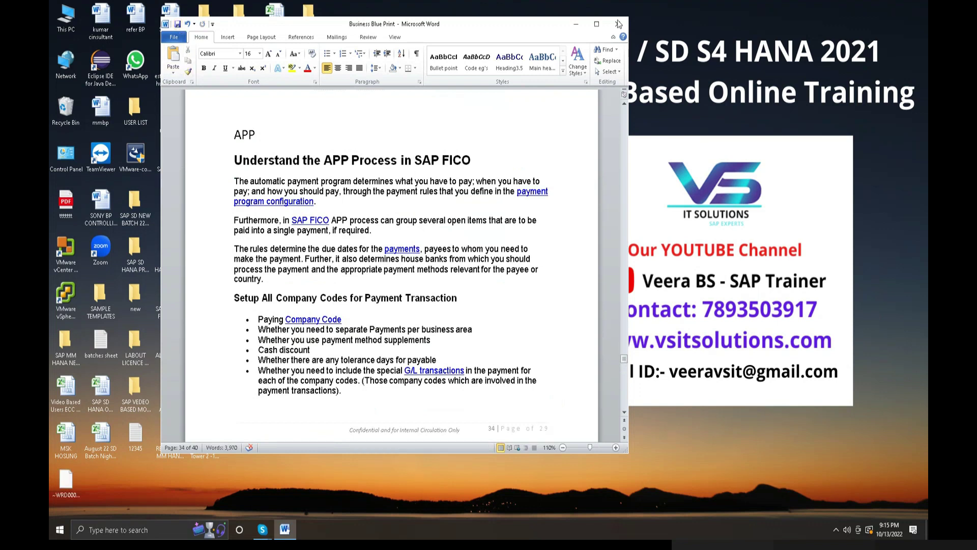
{"action": "left_click", "coordinate": [617, 24]}
Step: Launch SAP Logon and open the logon screen of the HANA2021_Tra2 system
{"action": "left_click", "coordinate": [235, 251]}
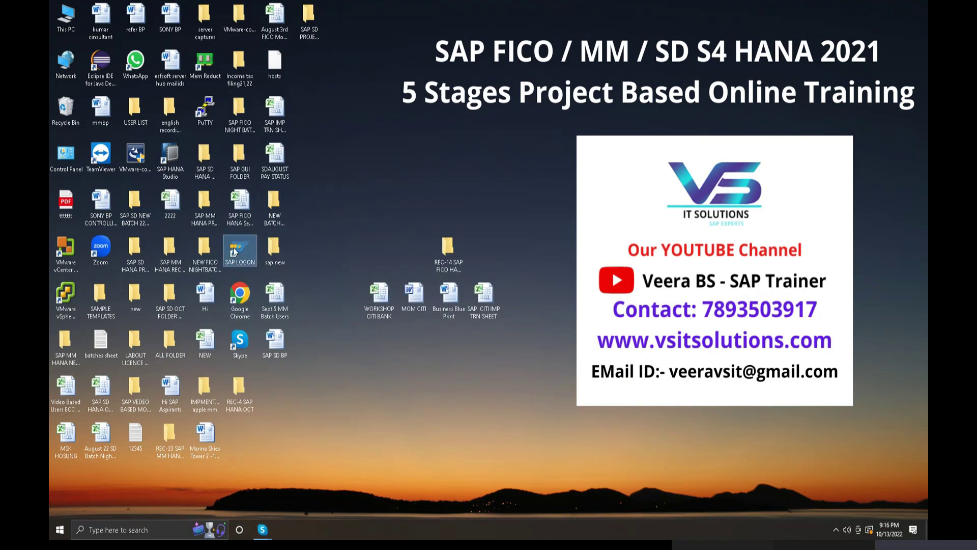
{"action": "double_click", "coordinate": [235, 251]}
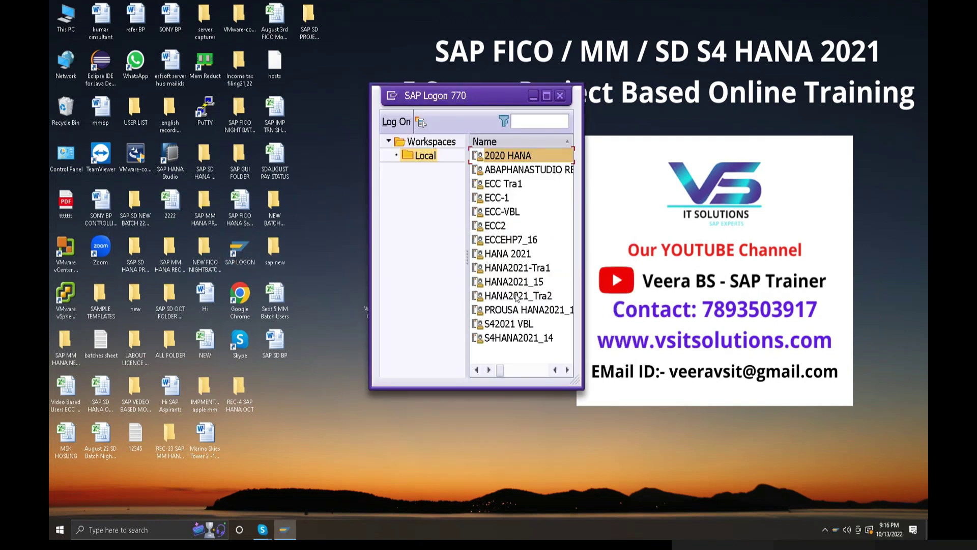
{"action": "right_click", "coordinate": [517, 298]}
{"action": "left_click", "coordinate": [530, 301]}
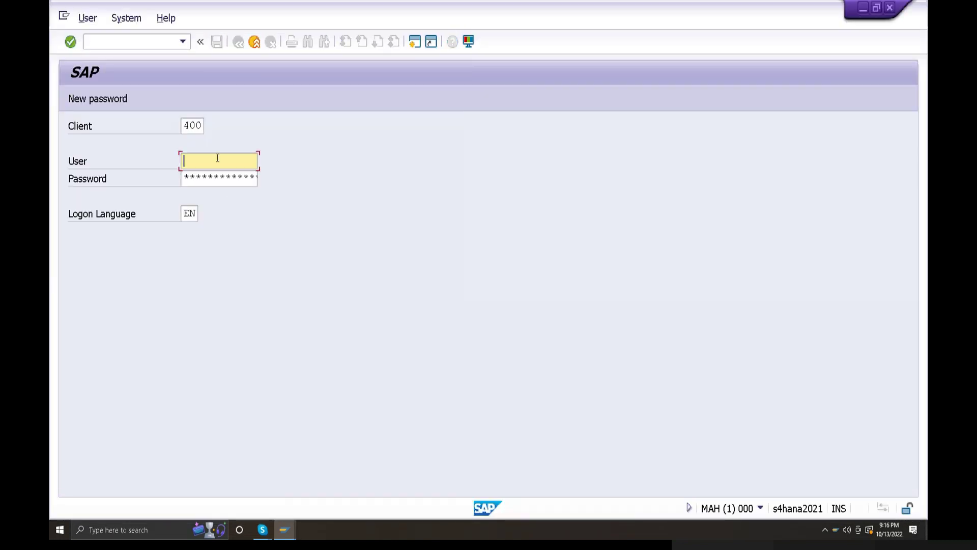
Step: Log on to client 400 as user best with the account password and acknowledge the license information
{"action": "type", "text": "best"}
{"action": "left_click", "coordinate": [211, 175]}
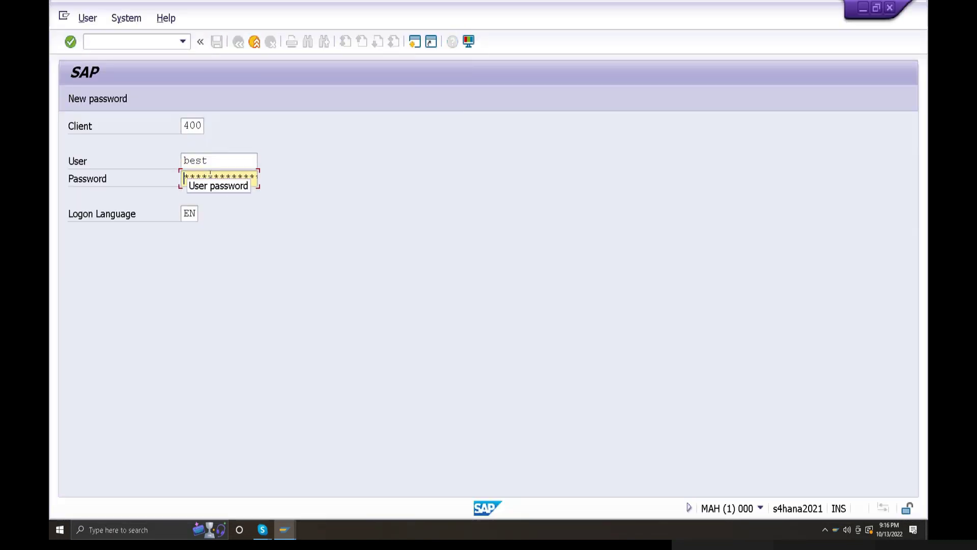
{"action": "type", "text": "******"}
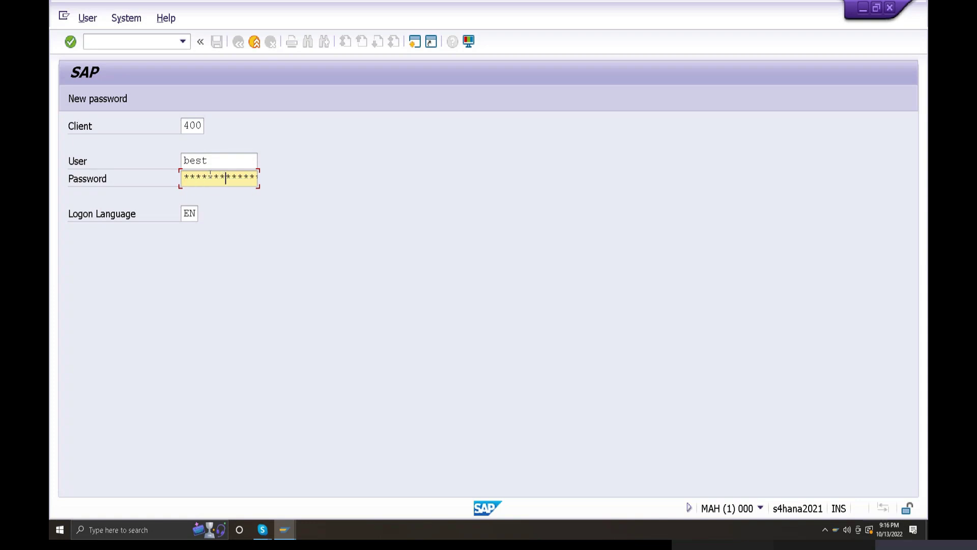
{"action": "key", "text": "Return"}
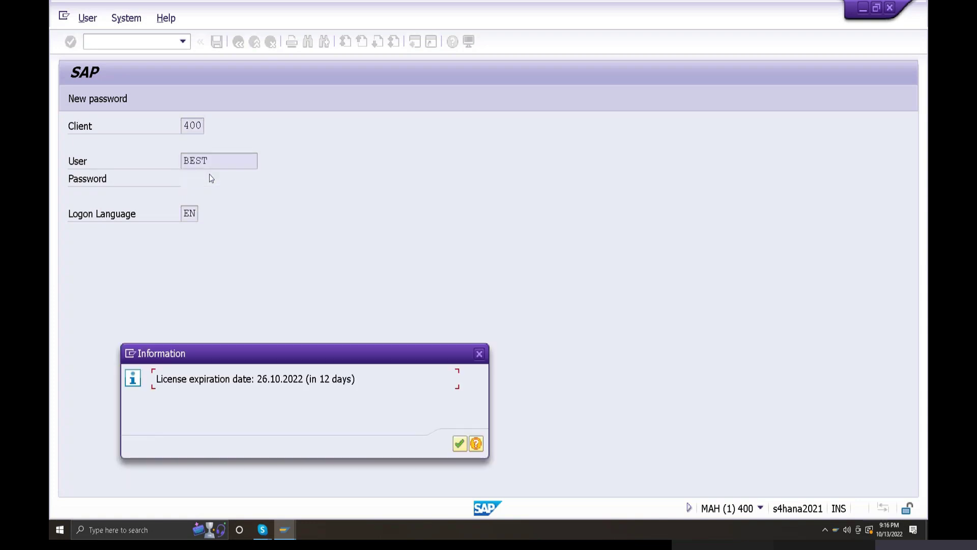
{"action": "left_click", "coordinate": [458, 444]}
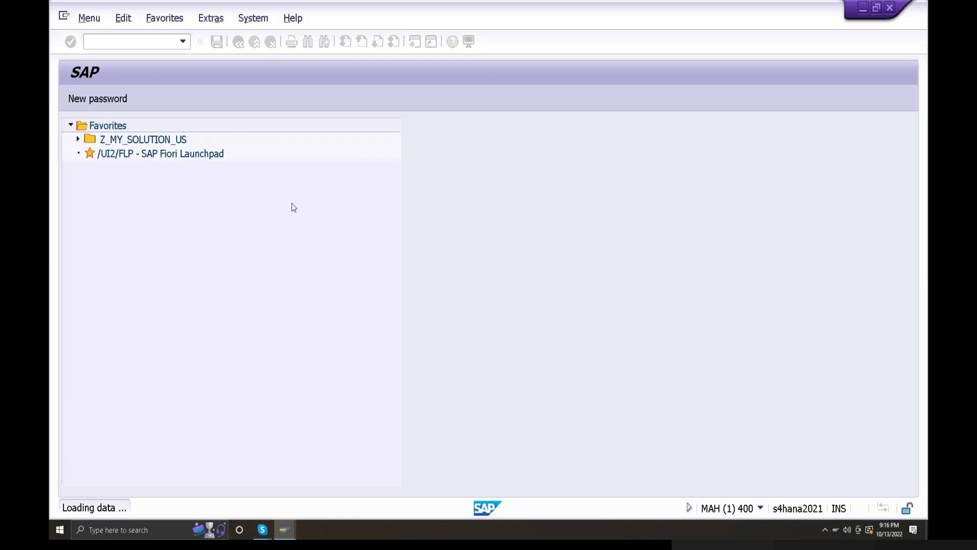
Step: Run transaction spro and display the SAP Customizing Implementation Guide
{"action": "left_click", "coordinate": [158, 40]}
{"action": "left_click", "coordinate": [90, 69]}
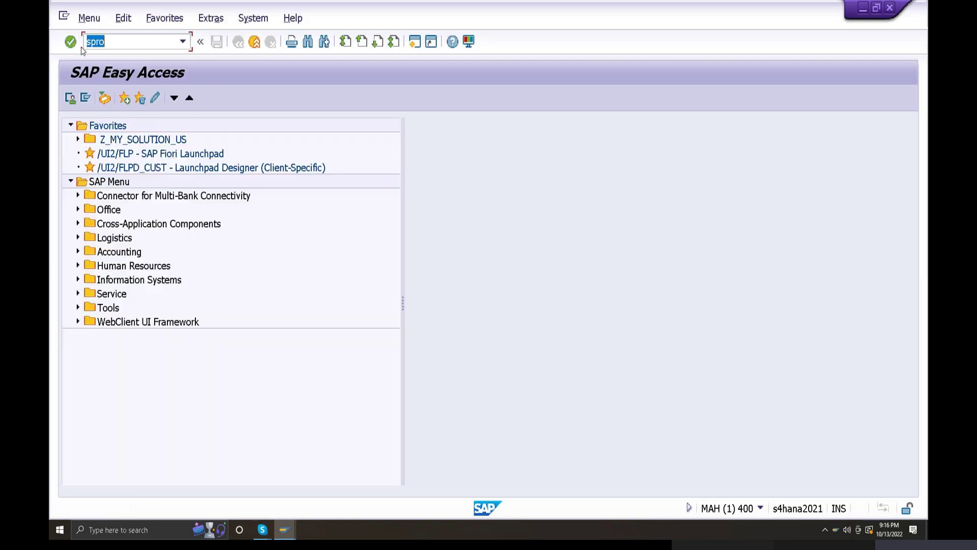
{"action": "left_click", "coordinate": [128, 99]}
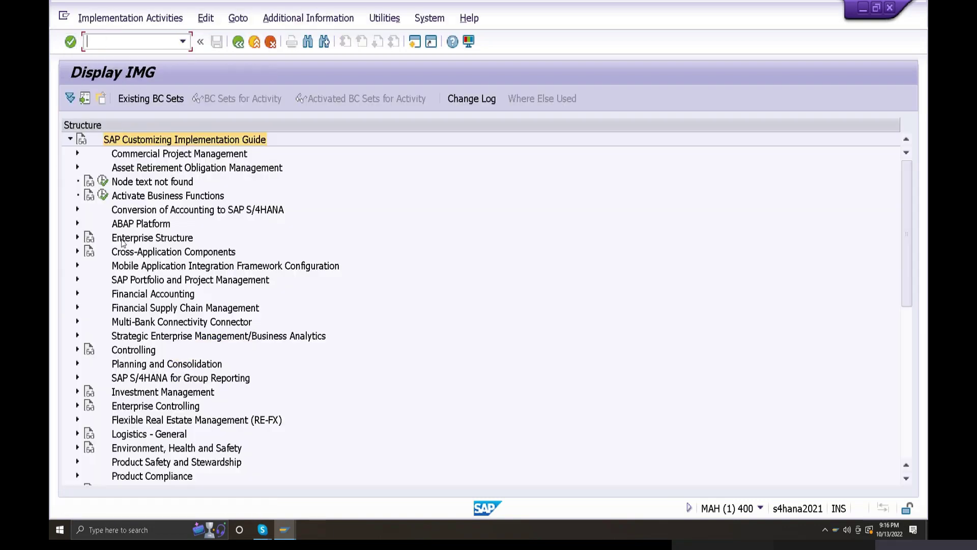
Step: Show the IMG Activity display key as additional information beside the IMG structure
{"action": "left_click", "coordinate": [308, 18]}
{"action": "mouse_move", "coordinate": [327, 39]}
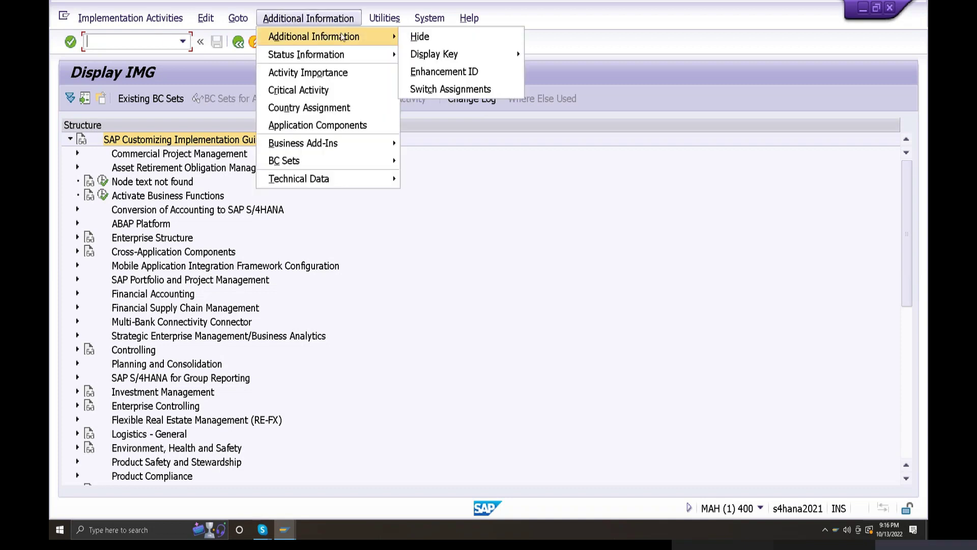
{"action": "mouse_move", "coordinate": [435, 56]}
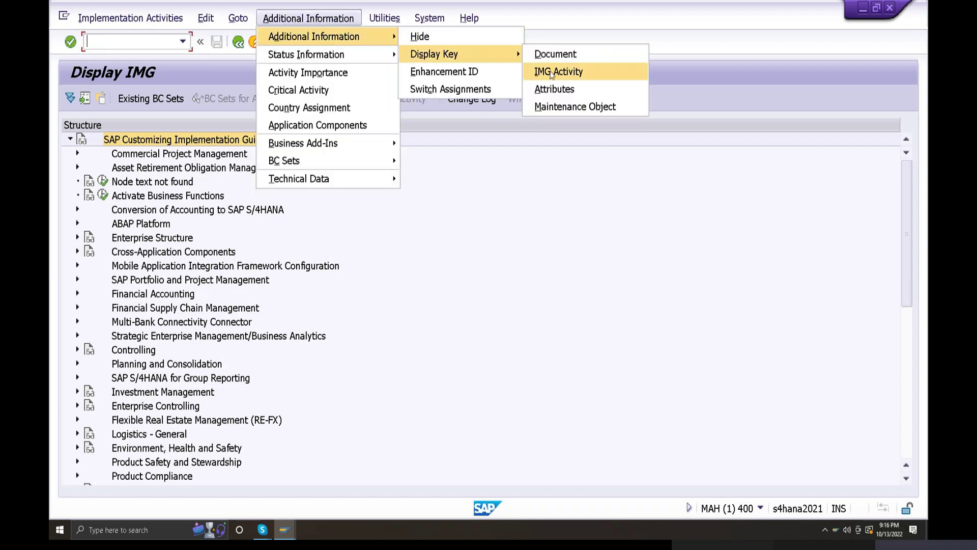
{"action": "left_click", "coordinate": [551, 73]}
Step: Expand Financial Accounting, Accounts Receivable and Accounts Payable, Business Transactions and Outgoing Payments in the IMG structure
{"action": "left_click", "coordinate": [907, 397]}
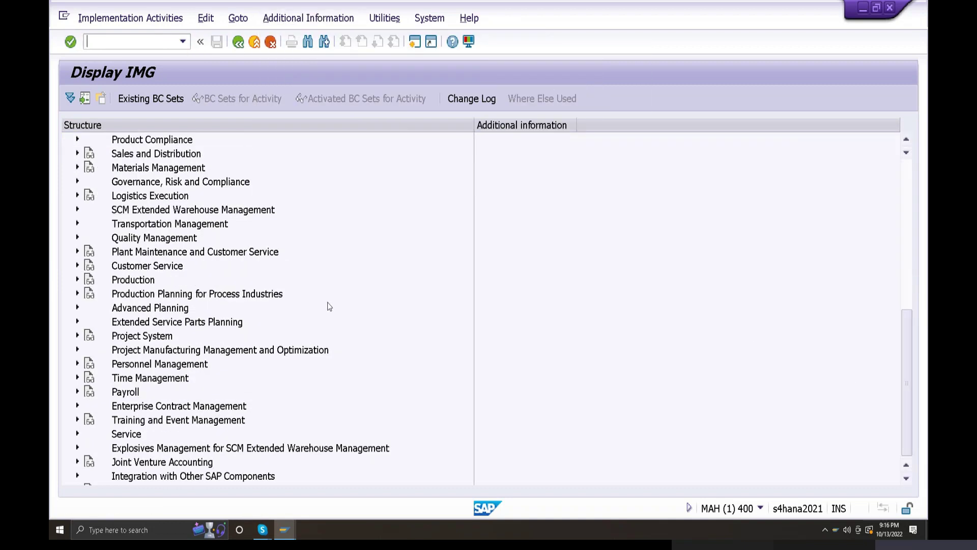
{"action": "scroll", "coordinate": [104, 237], "scroll_direction": "up", "scroll_amount": 3}
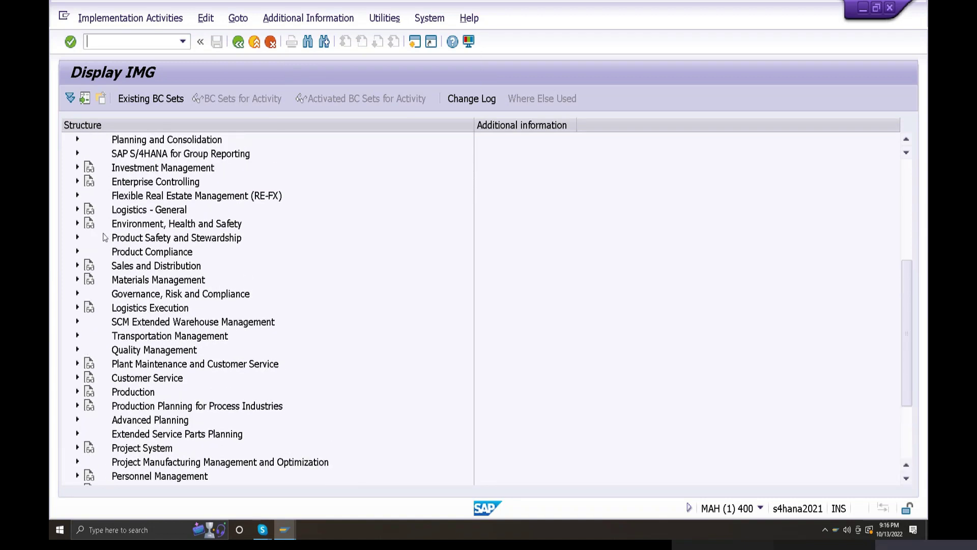
{"action": "scroll", "coordinate": [104, 237], "scroll_direction": "up", "scroll_amount": 3}
{"action": "left_click", "coordinate": [78, 198]}
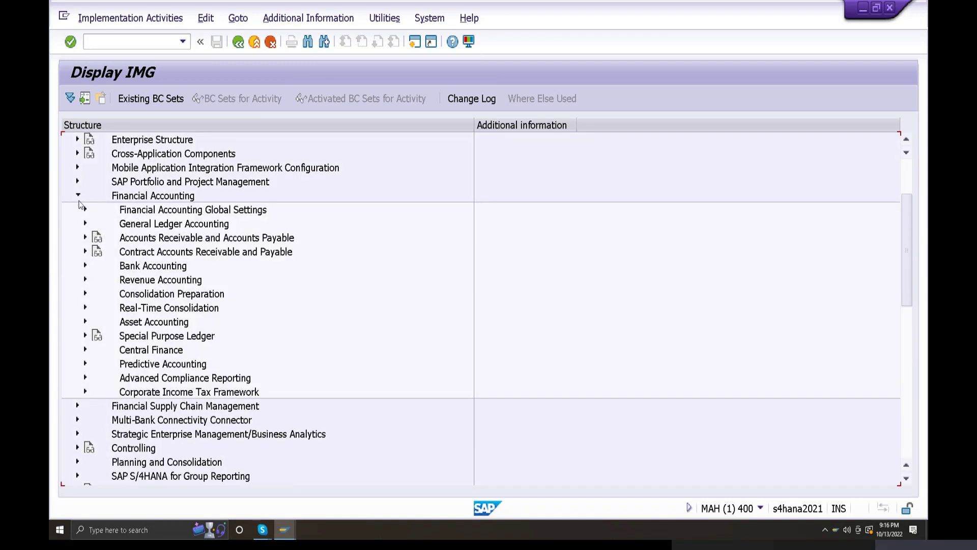
{"action": "left_click", "coordinate": [85, 238]}
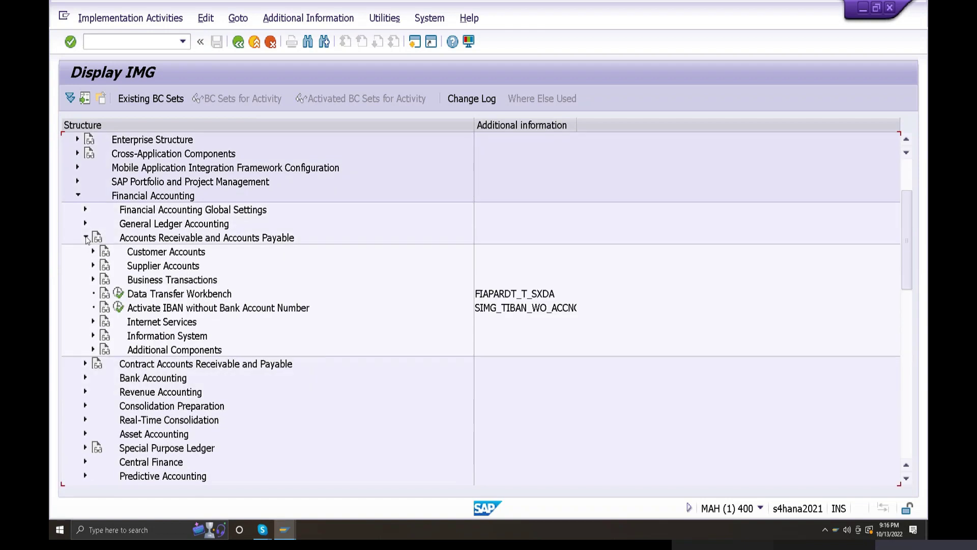
{"action": "left_click", "coordinate": [94, 279]}
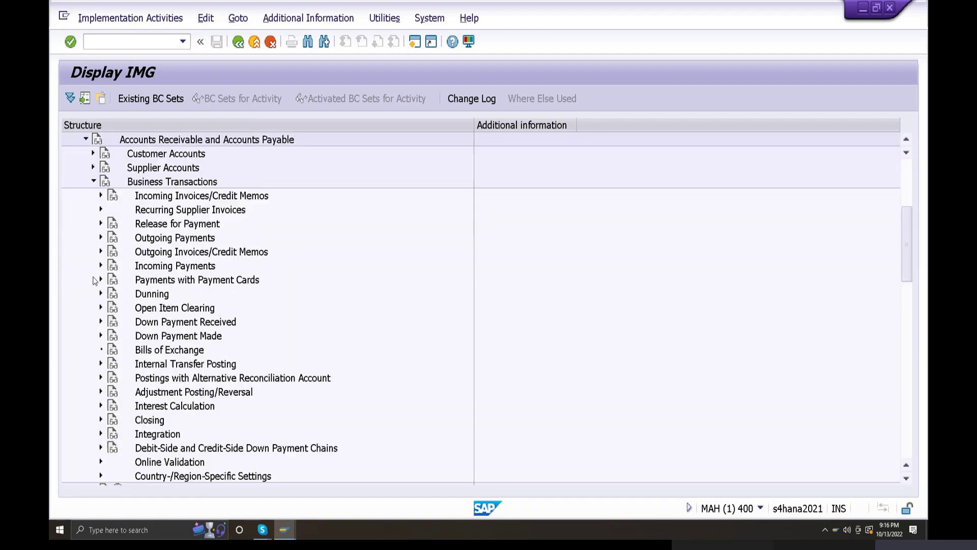
{"action": "left_click", "coordinate": [101, 238]}
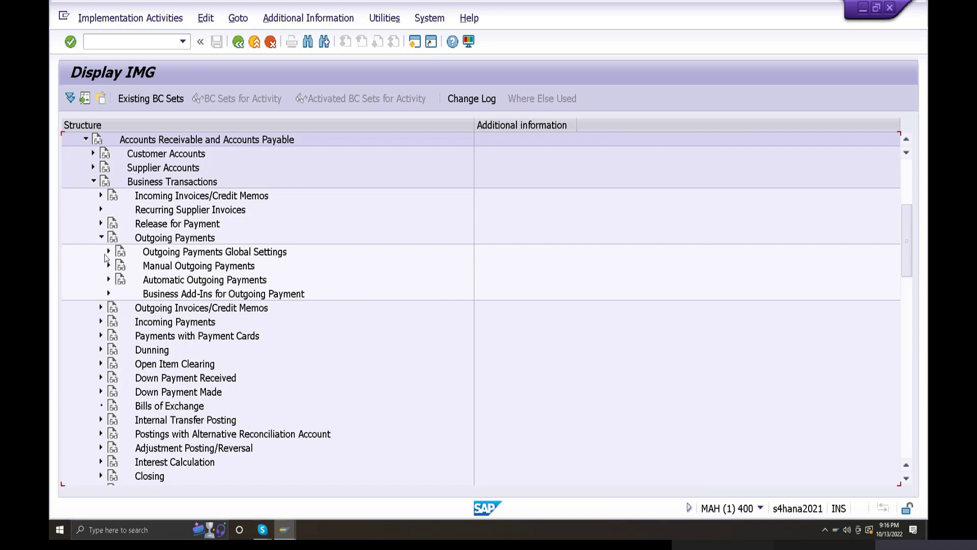
{"action": "left_click", "coordinate": [108, 251]}
{"action": "left_click", "coordinate": [108, 252]}
{"action": "left_click", "coordinate": [109, 265]}
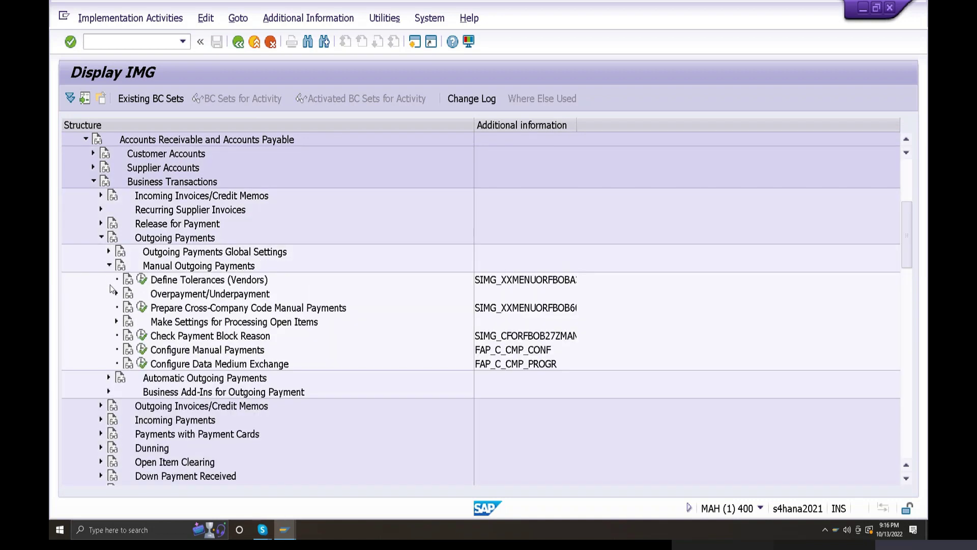
{"action": "left_click", "coordinate": [109, 265]}
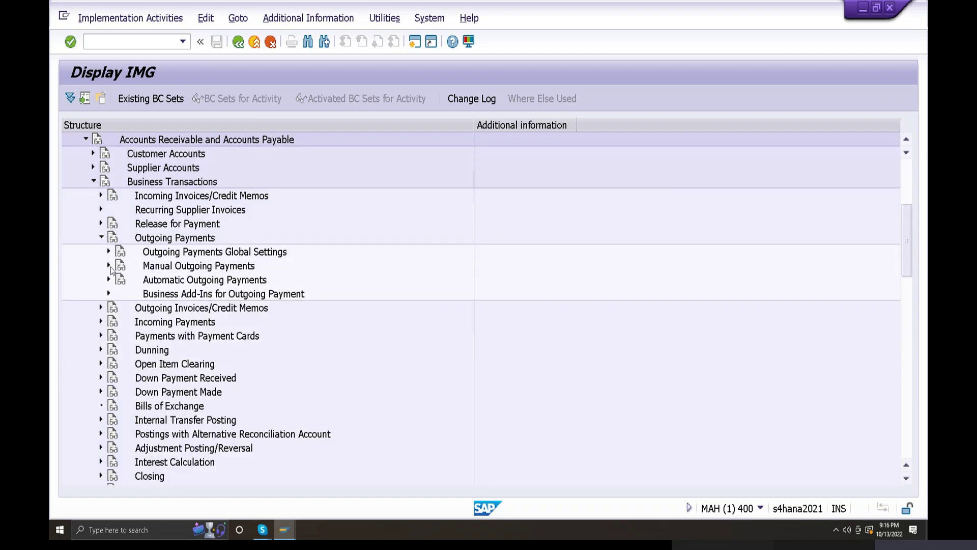
{"action": "left_click", "coordinate": [101, 237]}
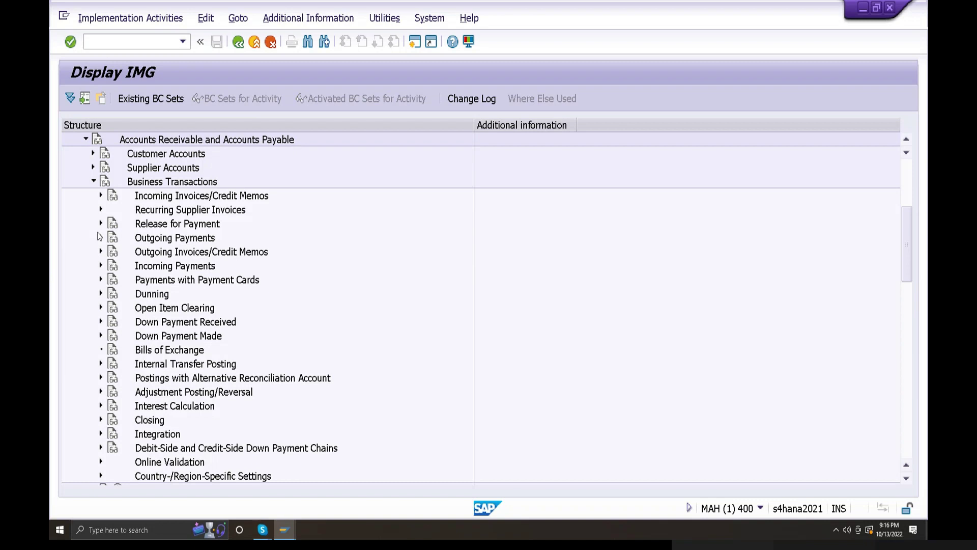
{"action": "left_click", "coordinate": [100, 252]}
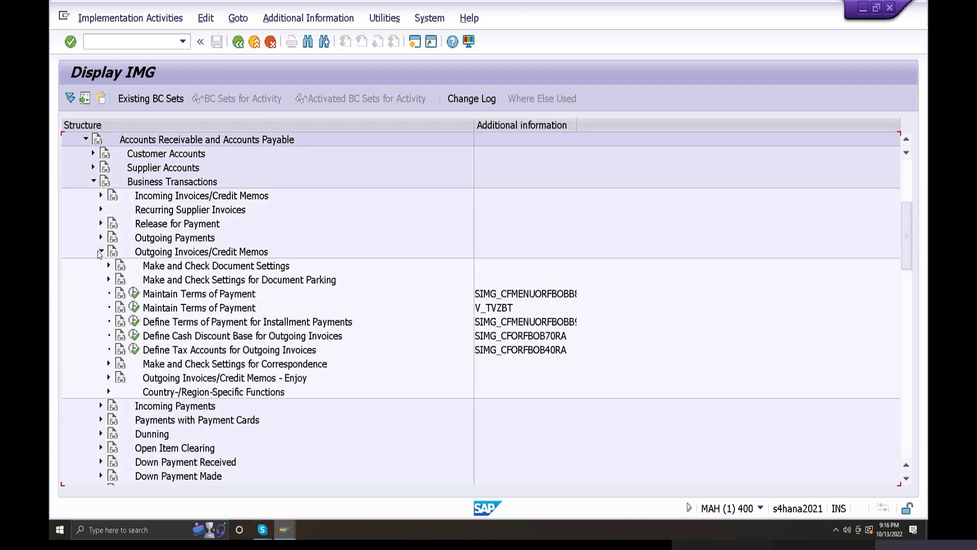
{"action": "left_click", "coordinate": [100, 252]}
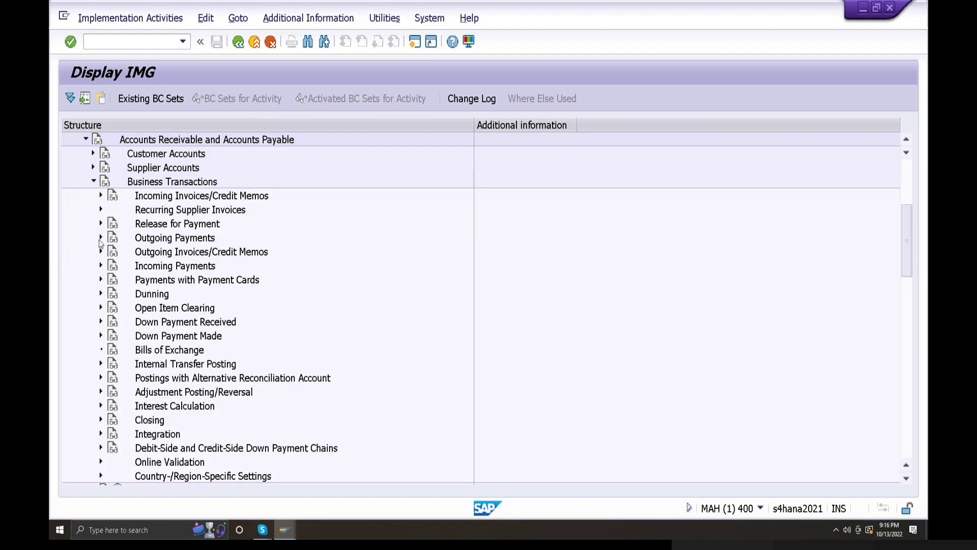
{"action": "left_click", "coordinate": [100, 239]}
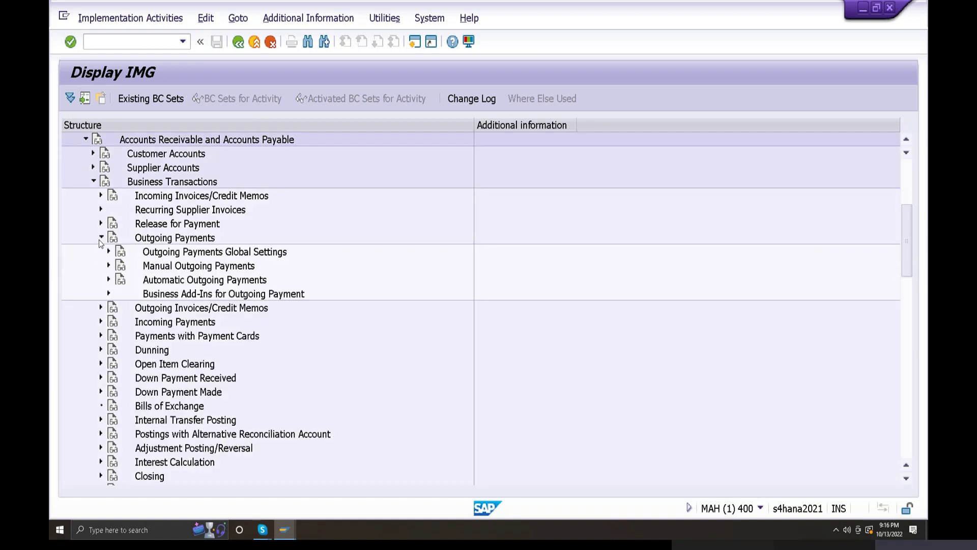
Step: Expand Automatic Outgoing Payments and its Payment Method/Bank Selection for Payment Program node in the IMG structure
{"action": "left_click", "coordinate": [108, 280]}
{"action": "left_click", "coordinate": [209, 297]}
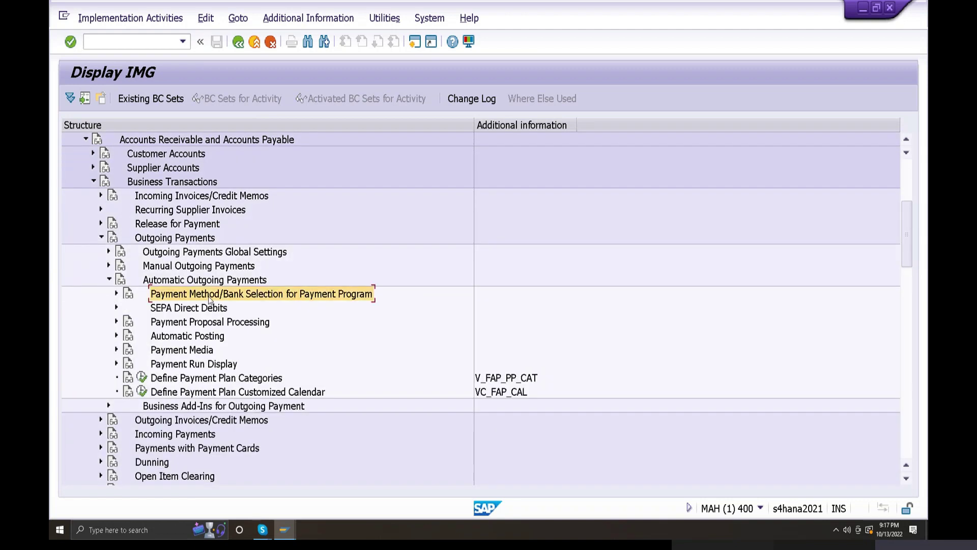
{"action": "left_click", "coordinate": [117, 293]}
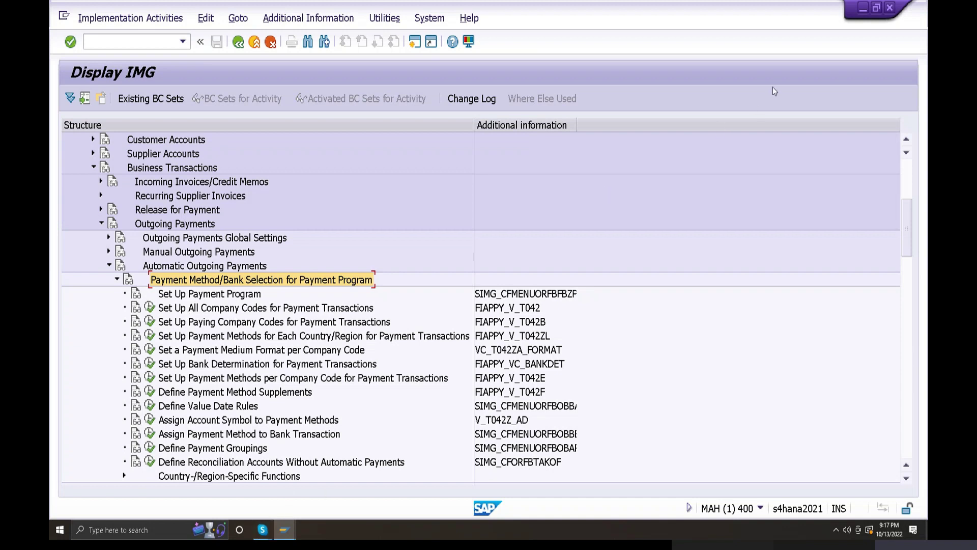
Step: Leave the SAP windows and open the SAP CITI IMP TRN SHEET workbook in Excel
{"action": "left_click", "coordinate": [862, 8]}
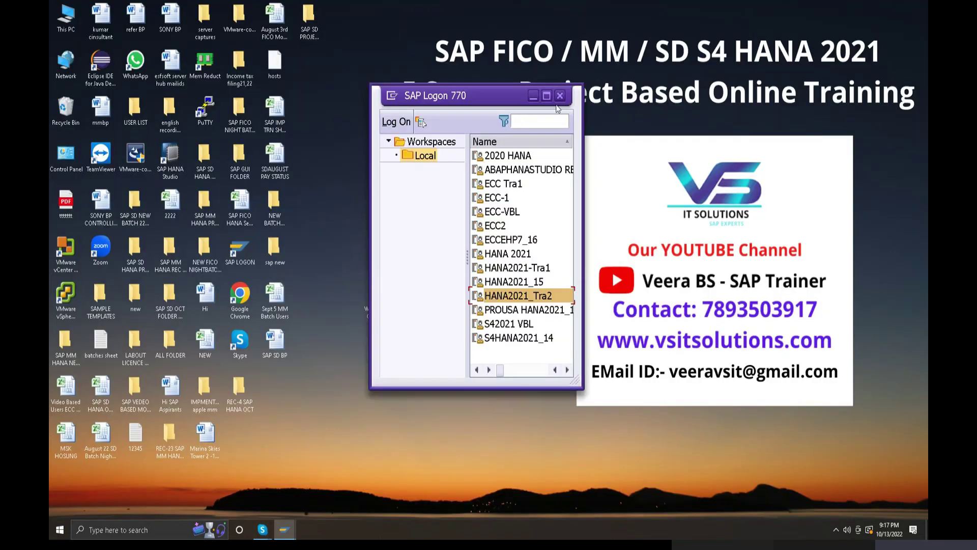
{"action": "left_click", "coordinate": [562, 96]}
{"action": "double_click", "coordinate": [485, 294]}
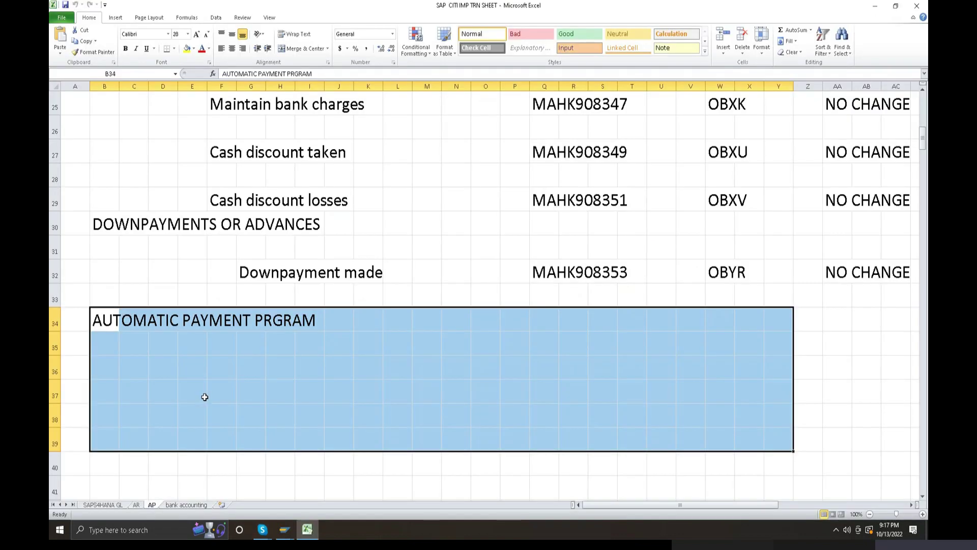
Step: Enter "set up all company code payment transcations" in cell F36 under the AUTOMATIC PAYMENT PRGRAM heading
{"action": "left_click", "coordinate": [203, 395]}
{"action": "left_click", "coordinate": [223, 367]}
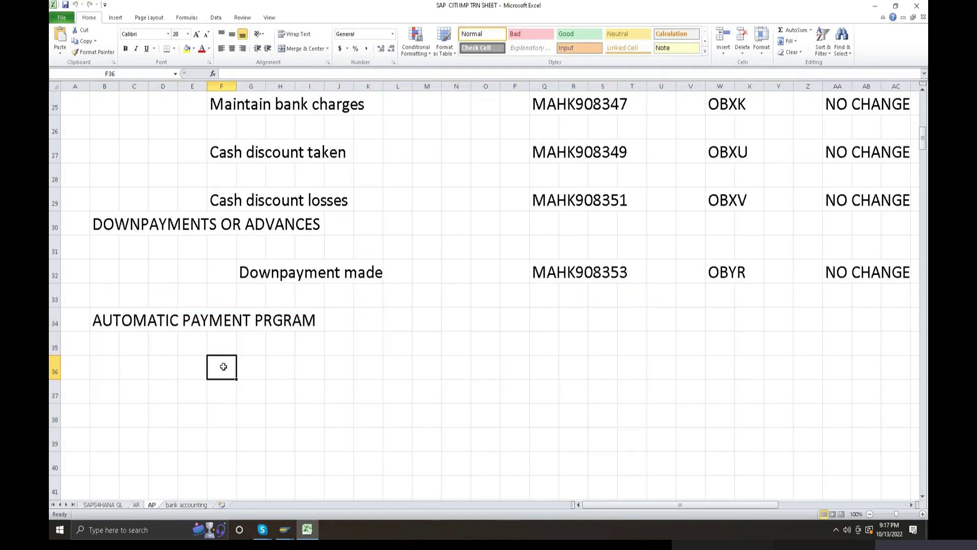
{"action": "type", "text": "set up"}
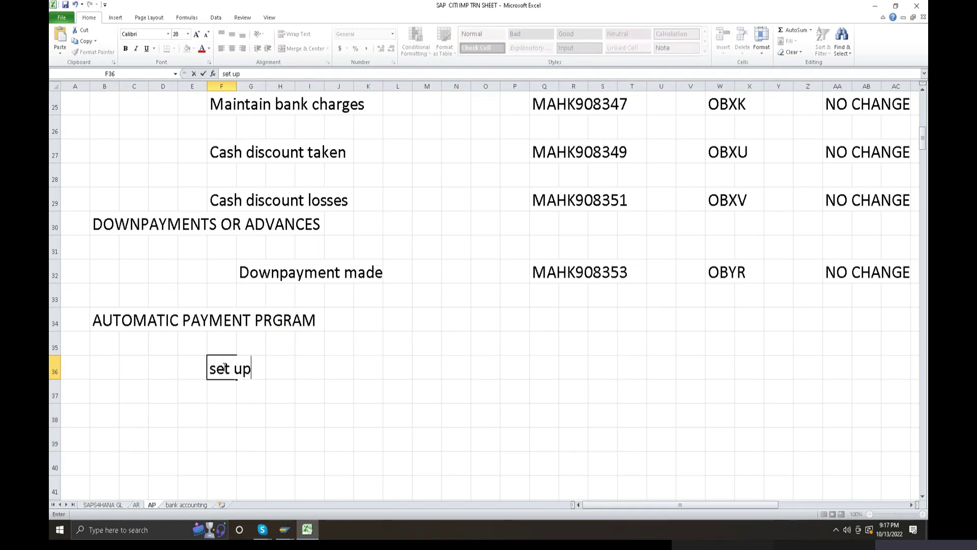
{"action": "type", "text": " all compan y"}
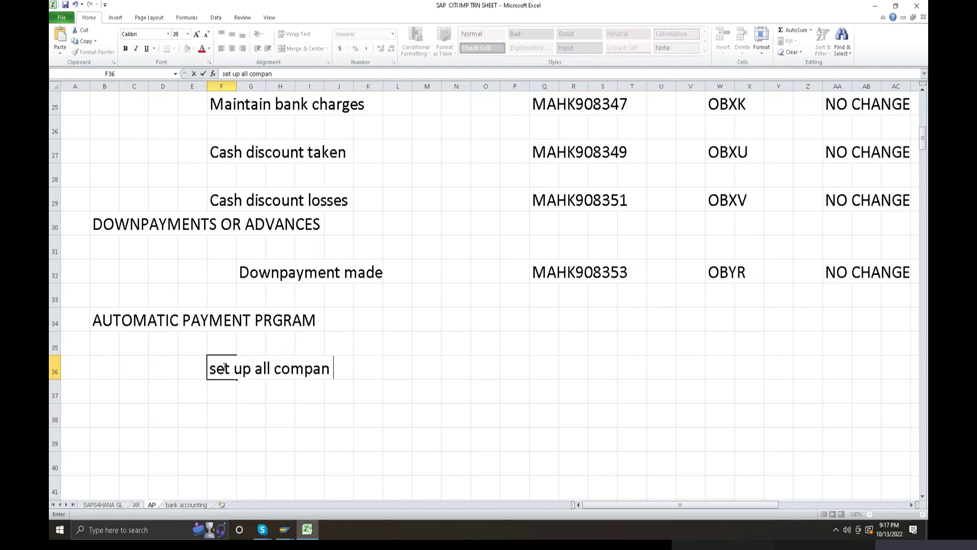
{"action": "key", "text": "BackSpace"}
{"action": "key", "text": "BackSpace"}
{"action": "type", "text": "y code payme"}
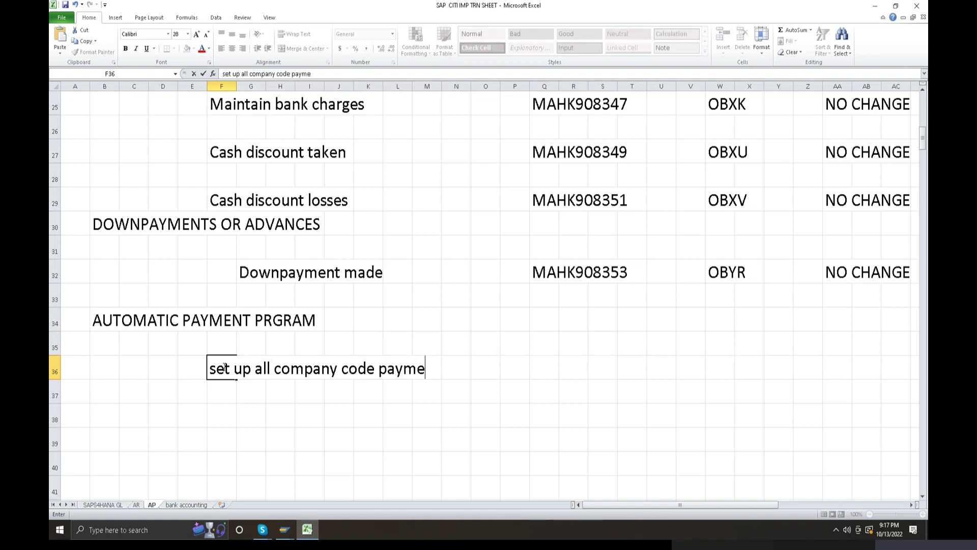
{"action": "type", "text": "nt transcations"}
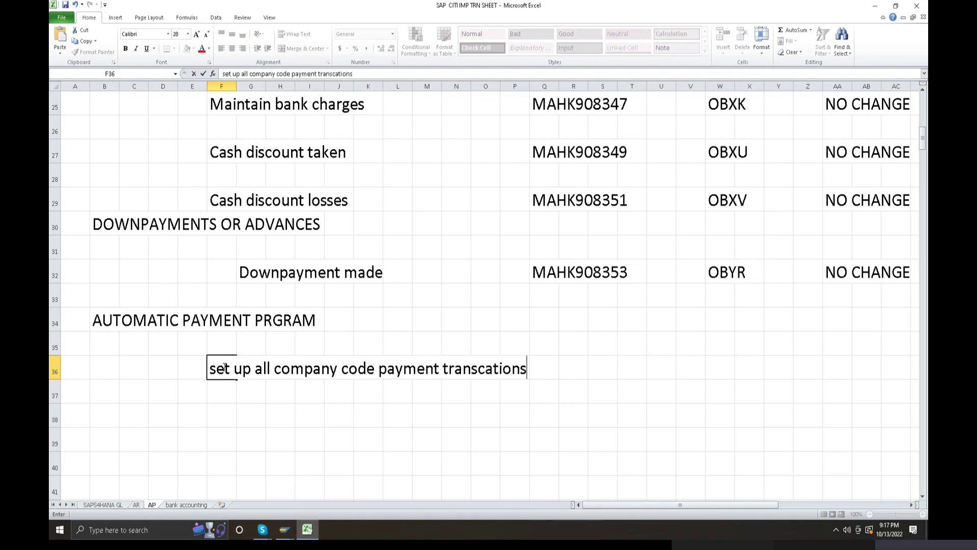
Step: Check the next IMG activity in SAP, and enter "set up paying company code for payment transactions" in cell F38 of the Excel sheet
{"action": "left_click", "coordinate": [307, 529]}
{"action": "mouse_move", "coordinate": [284, 530]}
{"action": "left_click", "coordinate": [293, 506]}
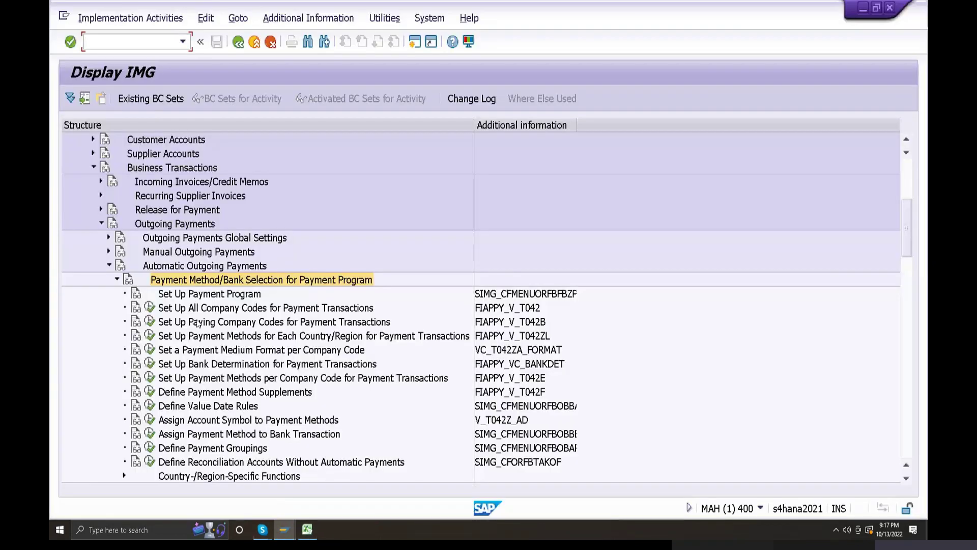
{"action": "left_click", "coordinate": [307, 529]}
{"action": "left_click", "coordinate": [222, 417]}
{"action": "type", "text": "set"}
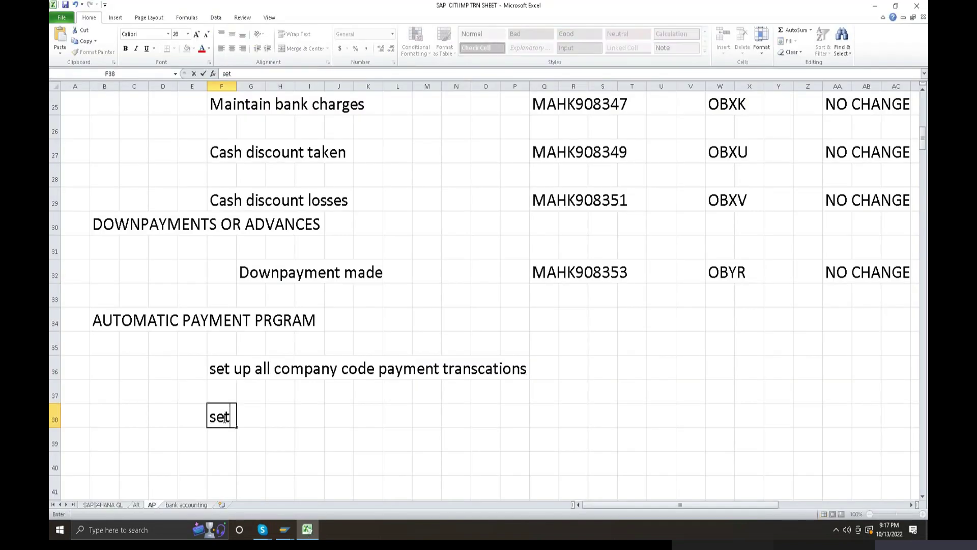
{"action": "type", "text": " up payin"}
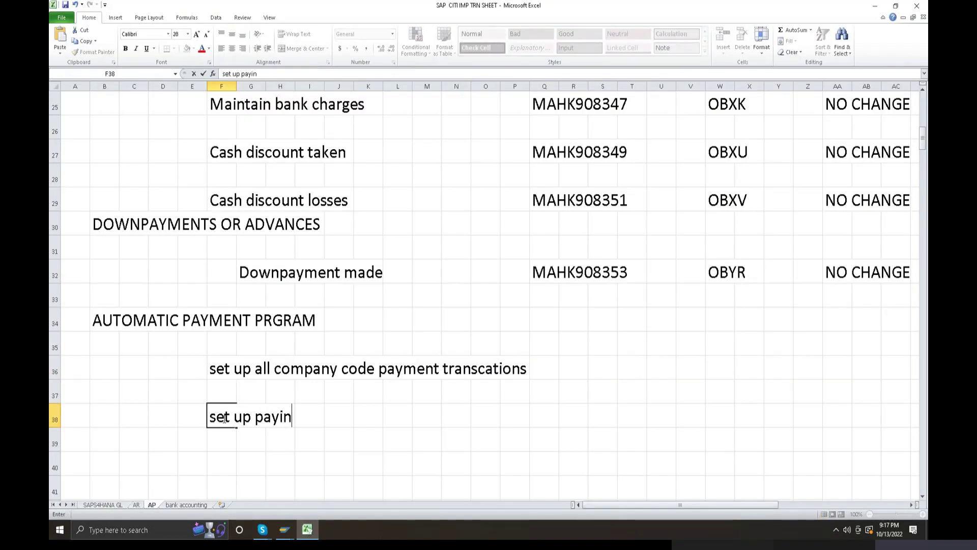
{"action": "type", "text": "g company cod"}
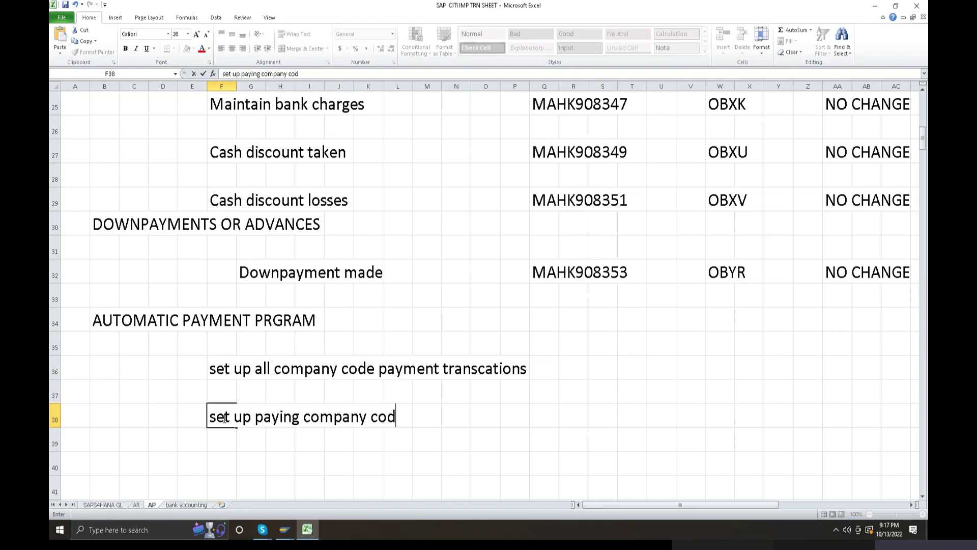
{"action": "type", "text": "e for payment "}
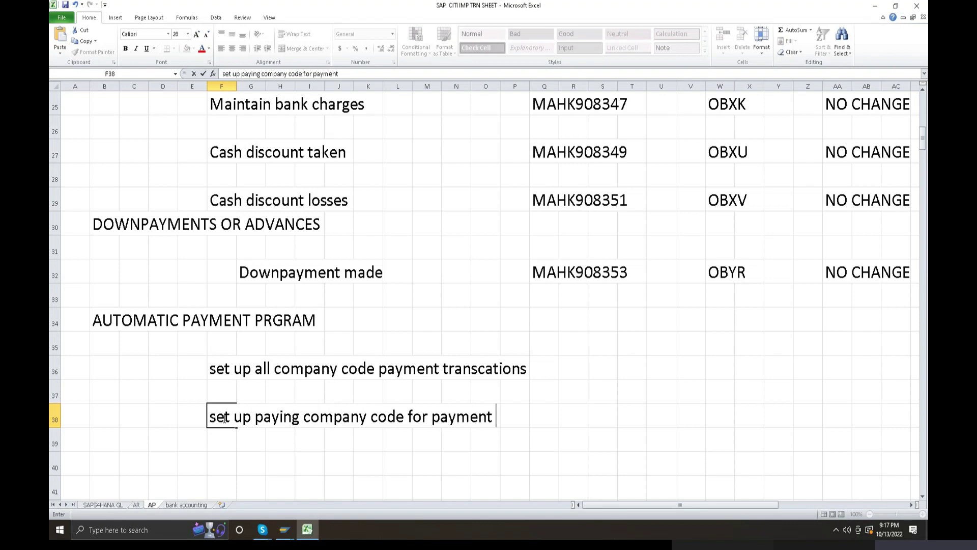
{"action": "type", "text": "transactions"}
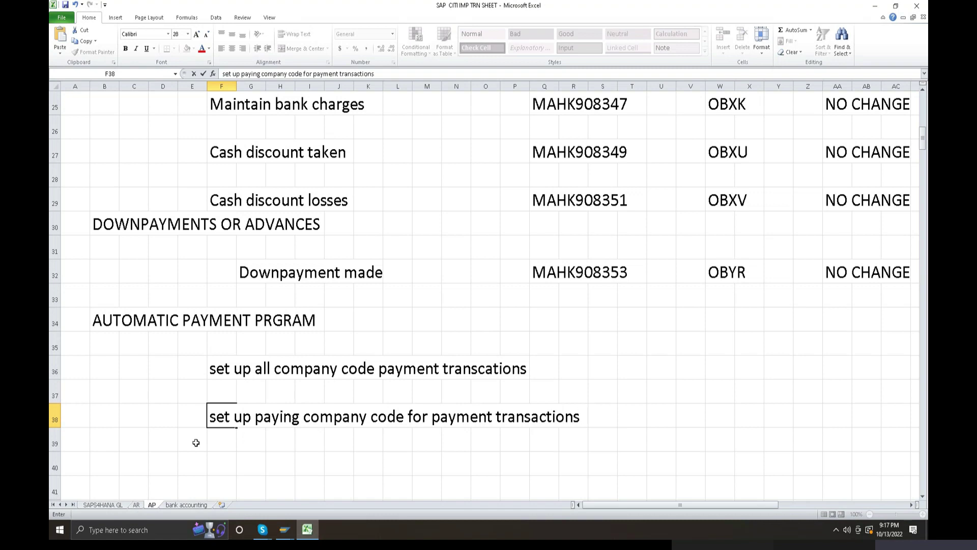
{"action": "left_click", "coordinate": [220, 461]}
Step: Look up the third activity in the SAP IMG, and enter "set up payment method for each country" in cell F40 of the Excel sheet
{"action": "left_click", "coordinate": [306, 532]}
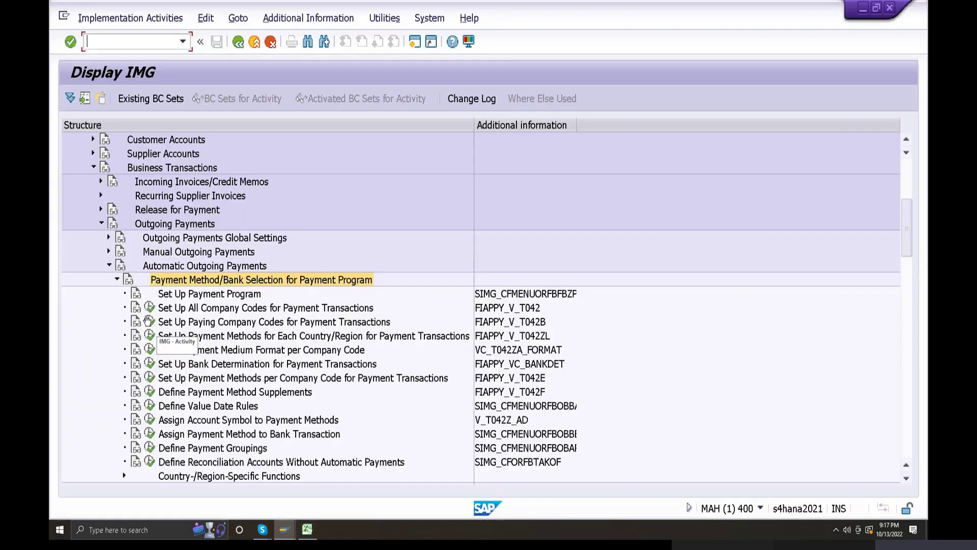
{"action": "left_click", "coordinate": [192, 310]}
{"action": "left_click", "coordinate": [192, 325]}
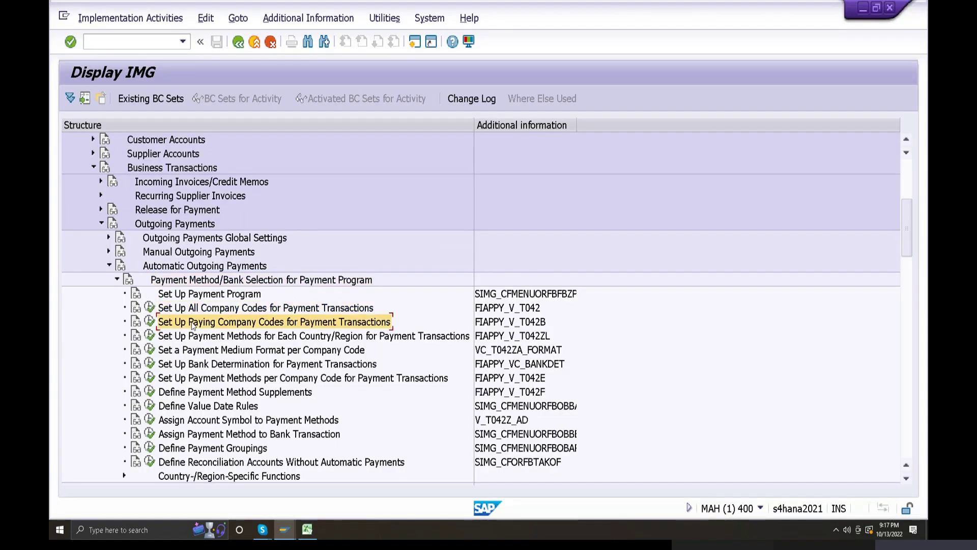
{"action": "left_click", "coordinate": [193, 337]}
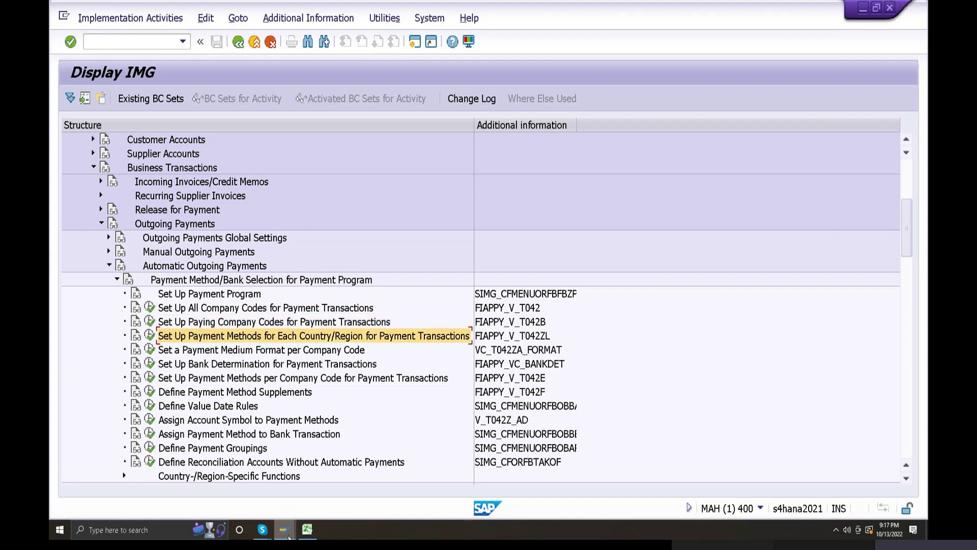
{"action": "left_click", "coordinate": [306, 533]}
{"action": "left_click", "coordinate": [222, 463]}
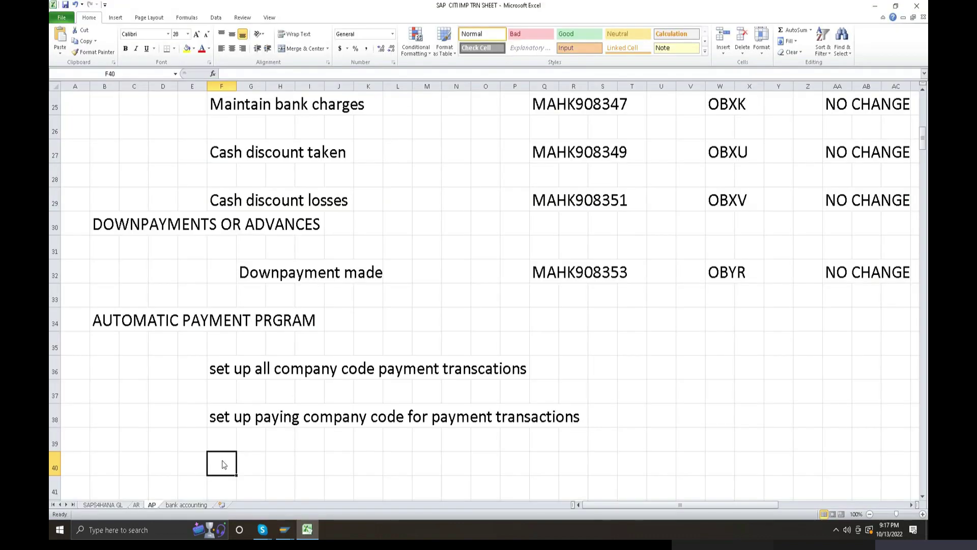
{"action": "type", "text": "set "}
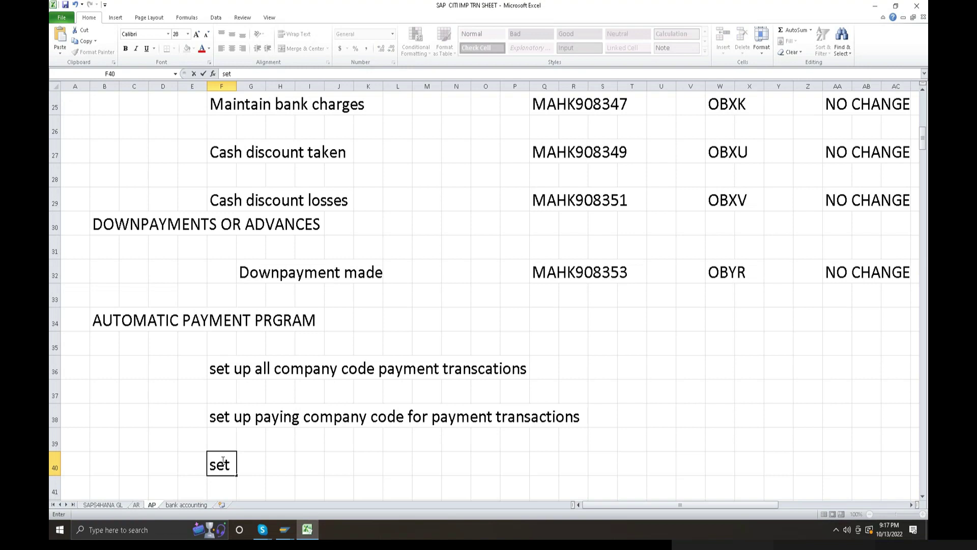
{"action": "type", "text": "up paym,ent"}
{"action": "key", "text": "BackSpace"}
{"action": "key", "text": "BackSpace"}
{"action": "key", "text": "BackSpace"}
{"action": "key", "text": "BackSpace"}
{"action": "key", "text": "BackSpace"}
{"action": "type", "text": "ent me"}
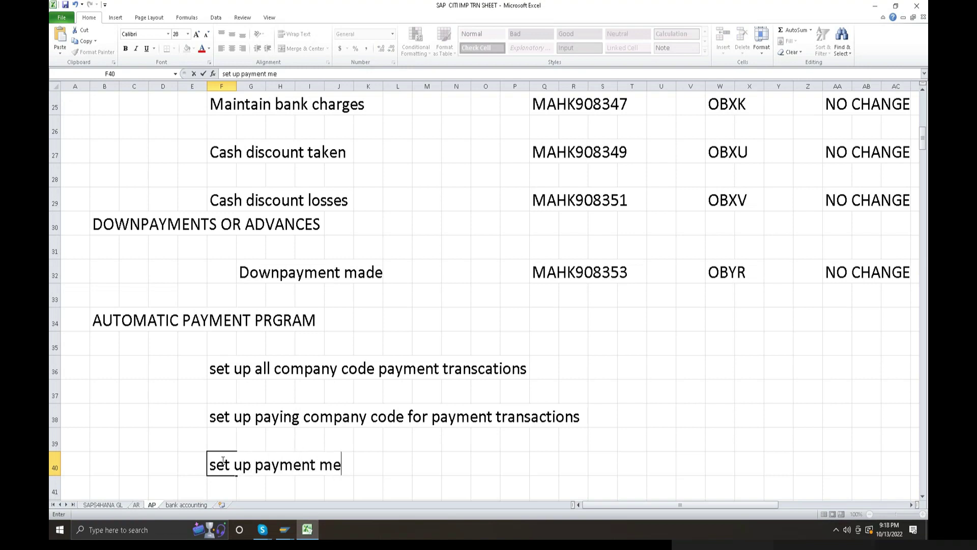
{"action": "type", "text": "thod for each country"}
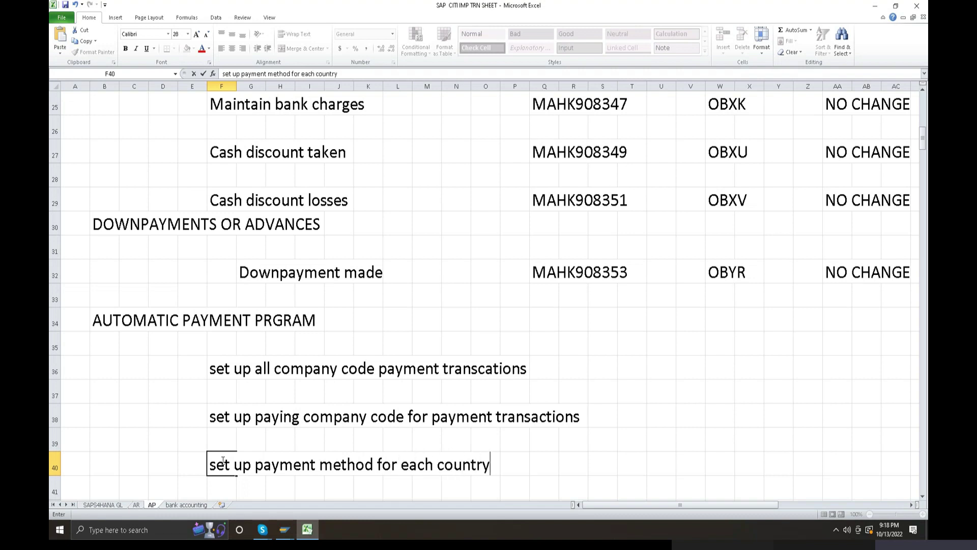
{"action": "scroll", "coordinate": [190, 417], "scroll_direction": "down", "scroll_amount": 2}
{"action": "left_click", "coordinate": [220, 371]}
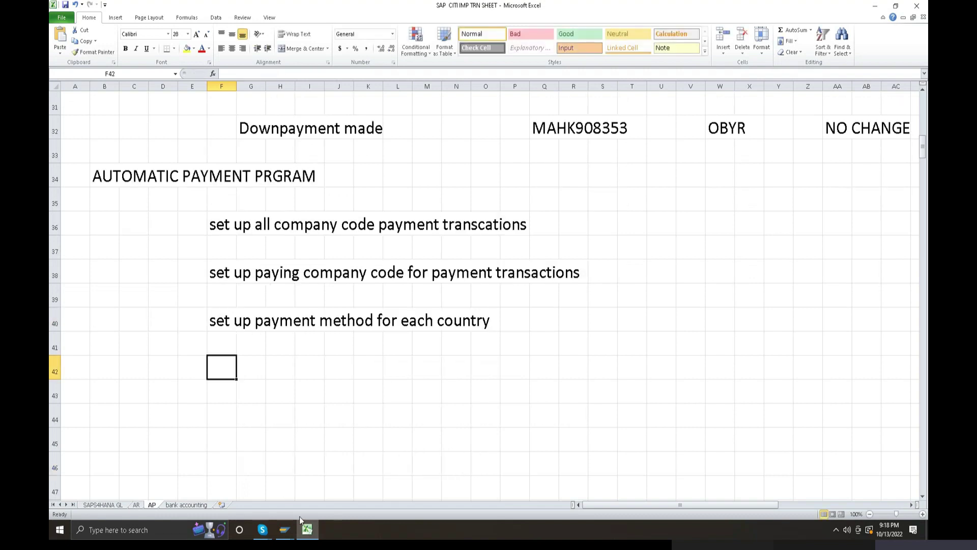
Step: Switch to SAP and go through the activities from Set Up All Company Codes for Payment Transactions to Set a Payment Medium Format per Company Code
{"action": "left_click", "coordinate": [262, 529]}
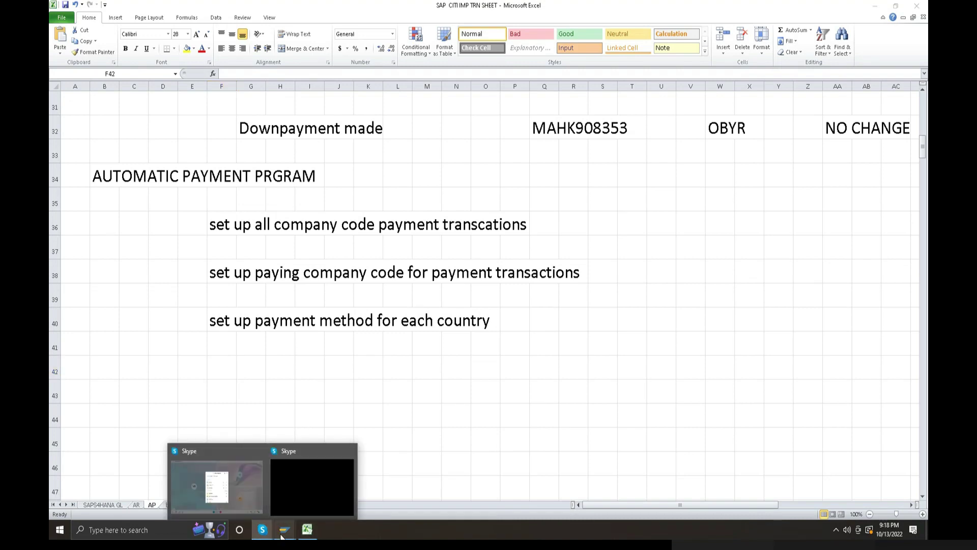
{"action": "mouse_move", "coordinate": [280, 536]}
{"action": "left_click", "coordinate": [311, 488]}
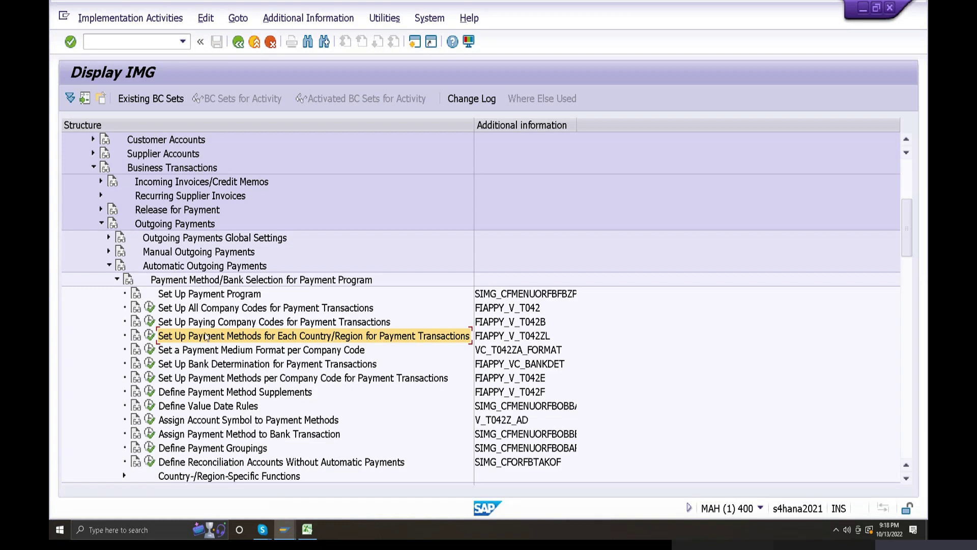
{"action": "left_click", "coordinate": [178, 308]}
{"action": "left_click", "coordinate": [177, 321]}
{"action": "left_click", "coordinate": [179, 338]}
{"action": "left_click", "coordinate": [179, 351]}
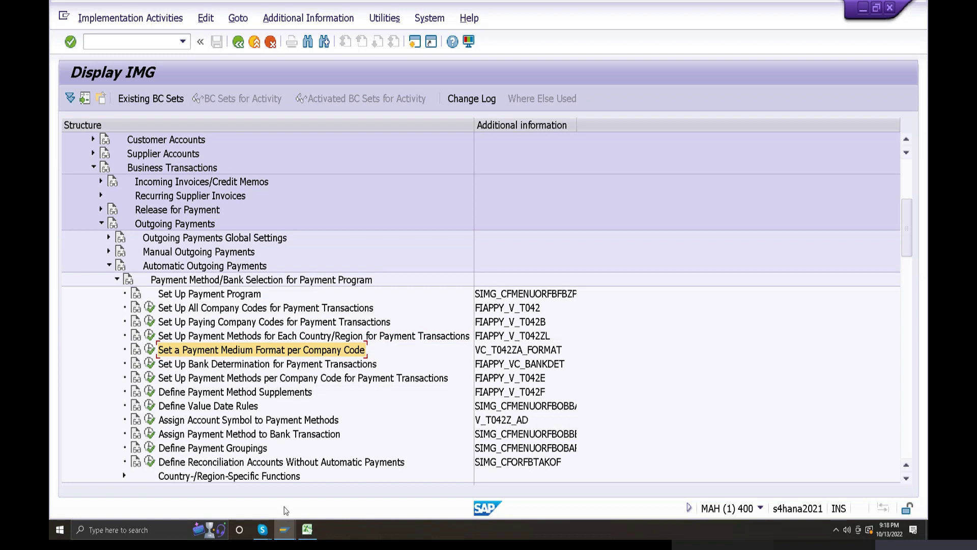
Step: Enter "set up payment medium form at for company code" in cell F42 of the Excel sheet, checking the activity name in SAP
{"action": "left_click", "coordinate": [306, 529]}
{"action": "double_click", "coordinate": [218, 369]}
{"action": "type", "text": "set up p"}
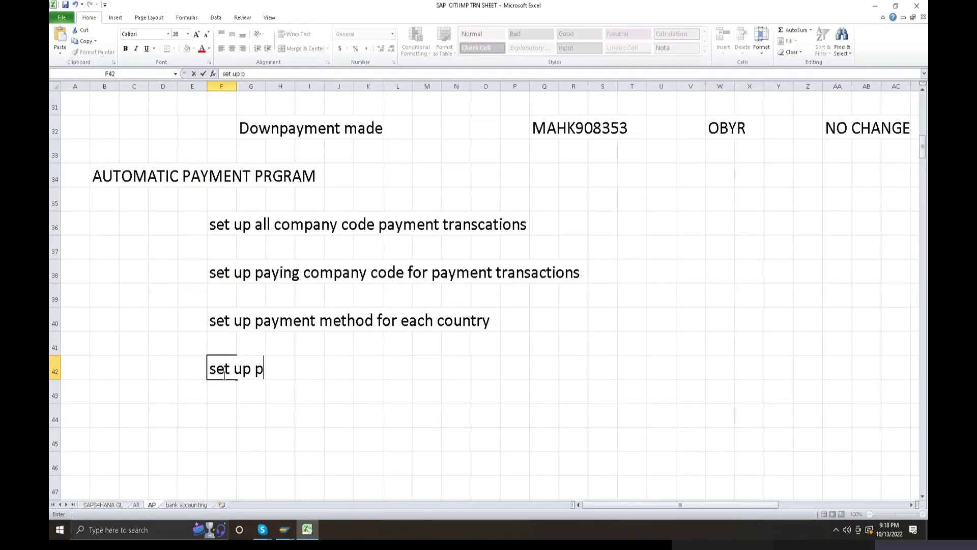
{"action": "type", "text": "ayment me"}
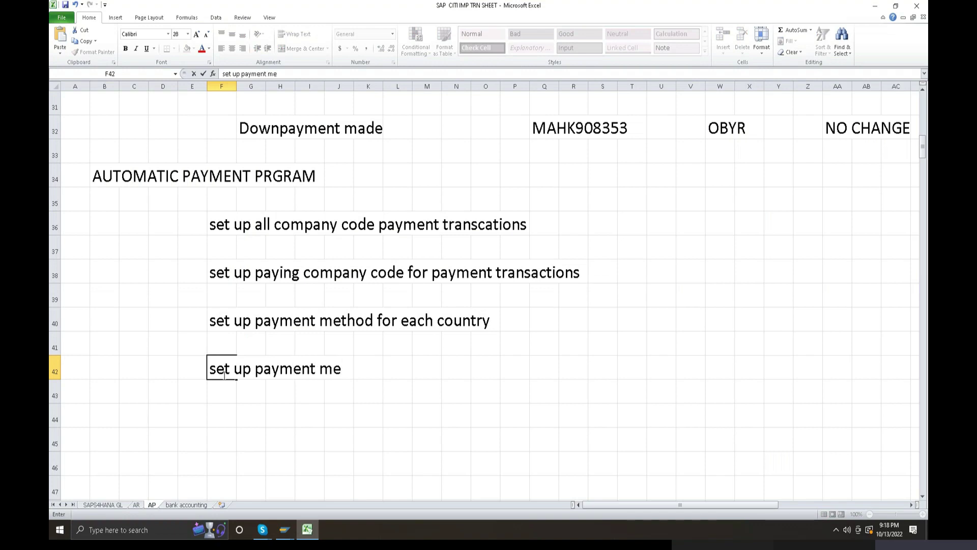
{"action": "type", "text": "e"}
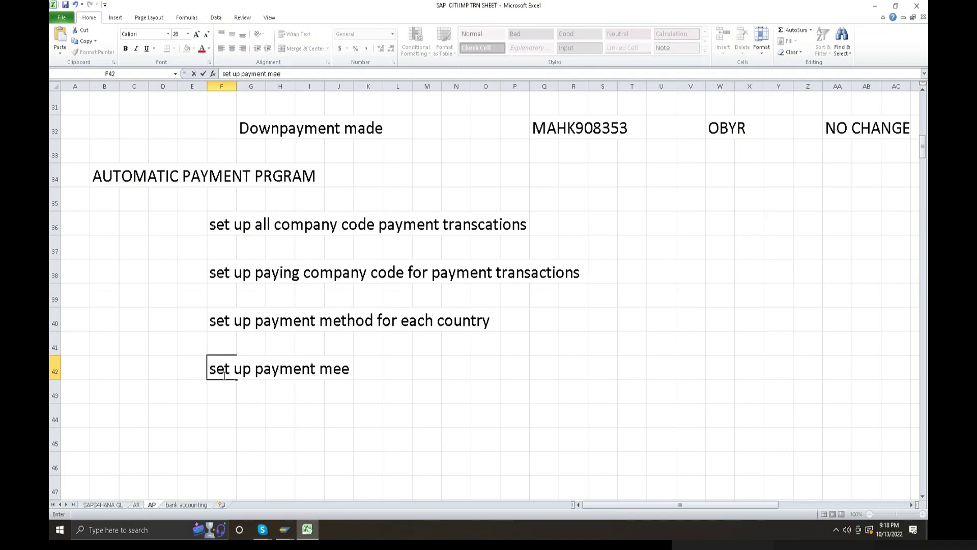
{"action": "mouse_move", "coordinate": [284, 529]}
{"action": "left_click", "coordinate": [239, 479]}
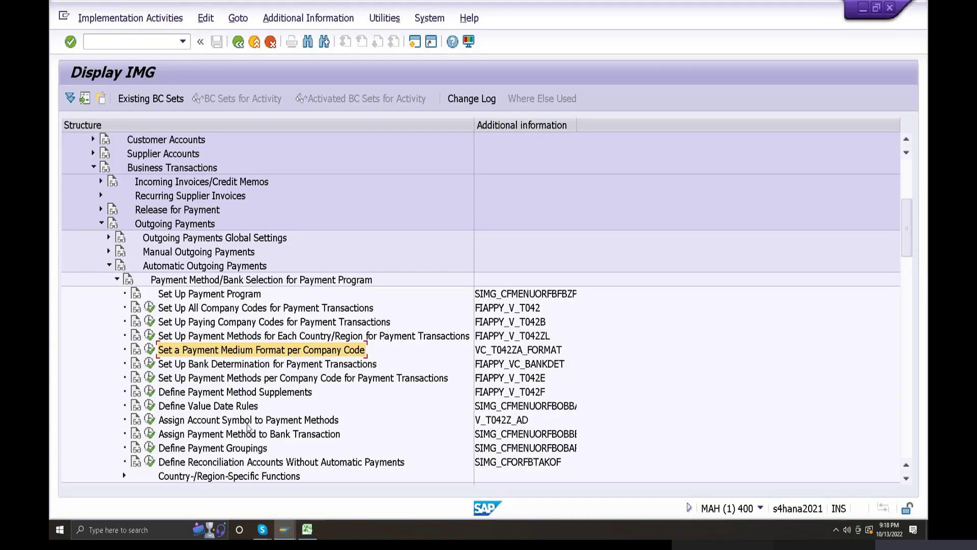
{"action": "left_click", "coordinate": [306, 529]}
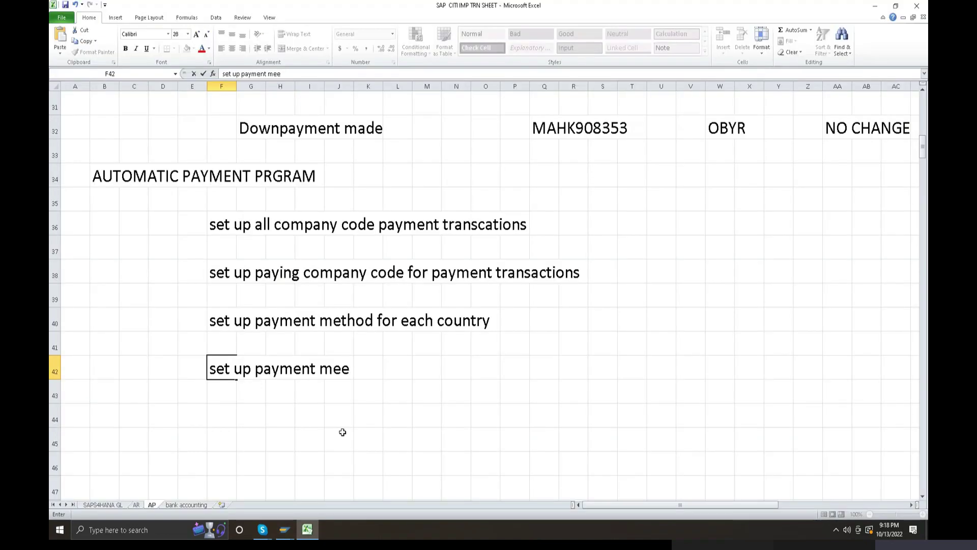
{"action": "key", "text": "BackSpace"}
{"action": "type", "text": "dium form at for c"}
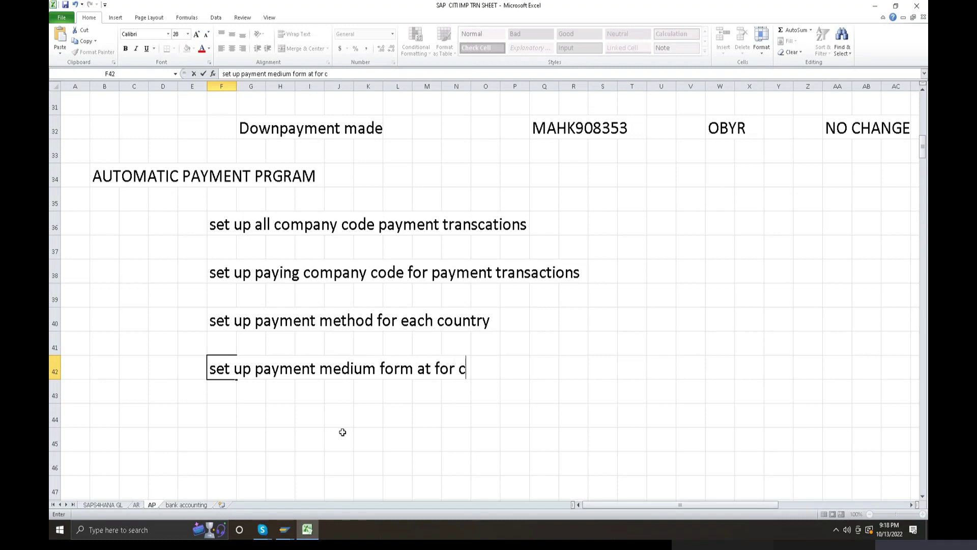
{"action": "type", "text": "ompany code"}
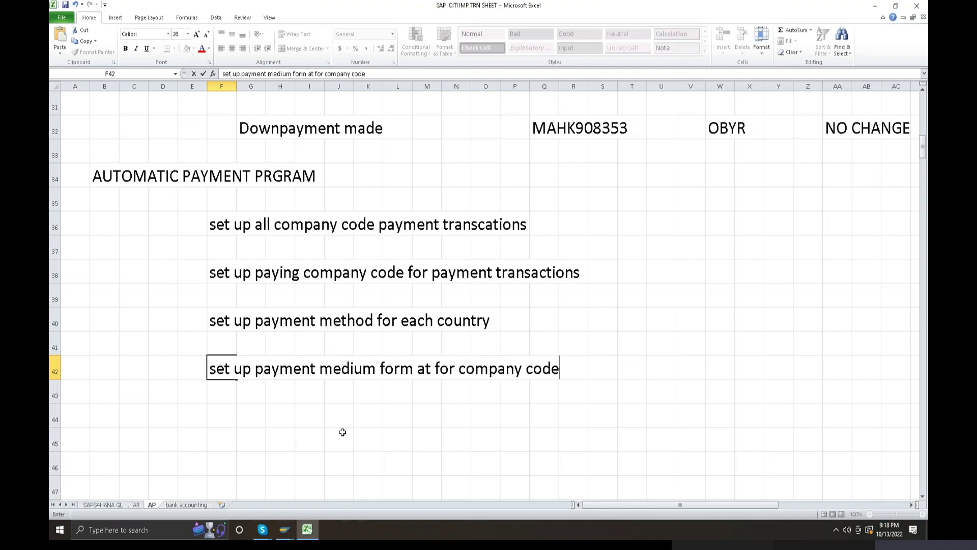
Step: Look up the bank determination activity in SAP, and enter "set up bank determinations for payment transactionss" in cell F44 of the Excel sheet
{"action": "left_click", "coordinate": [215, 411]}
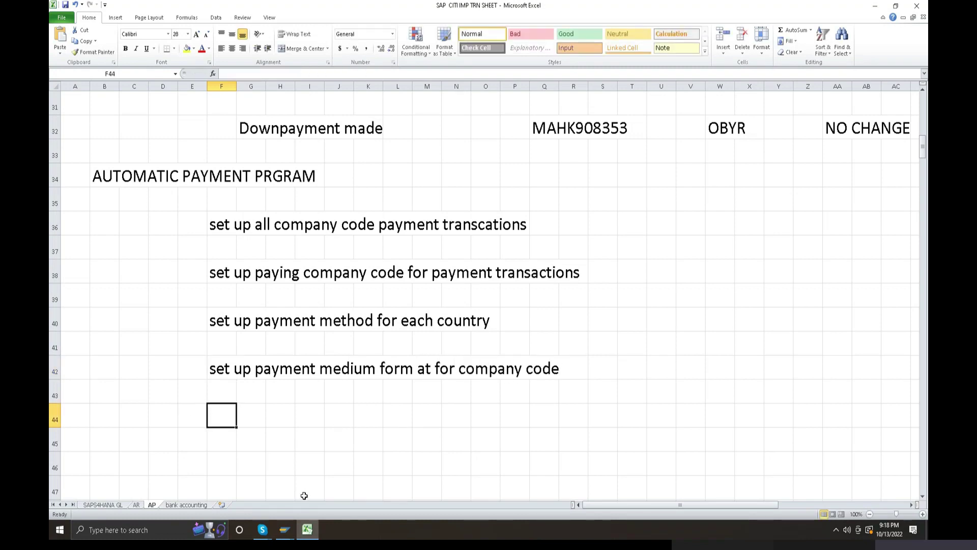
{"action": "left_click", "coordinate": [307, 529]}
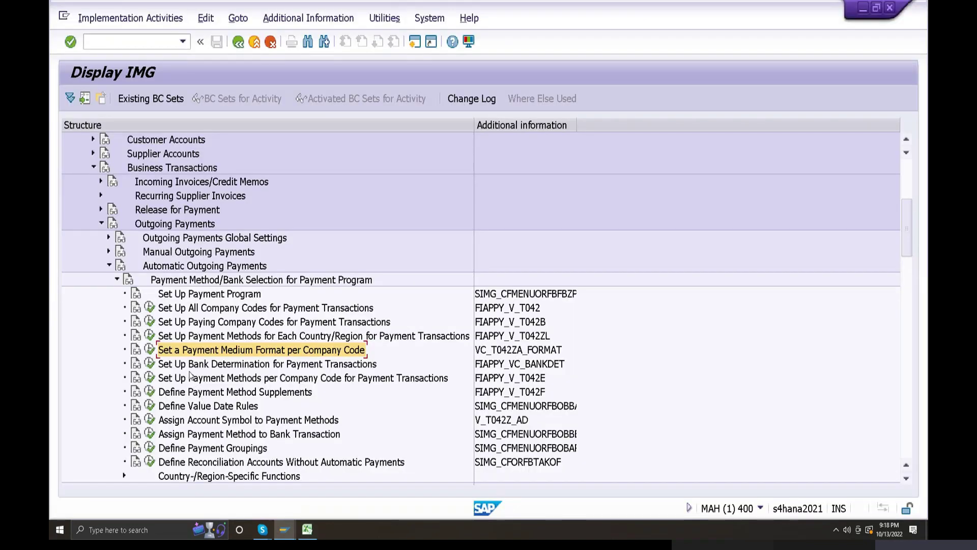
{"action": "left_click", "coordinate": [307, 529]}
{"action": "type", "text": "set up banki d"}
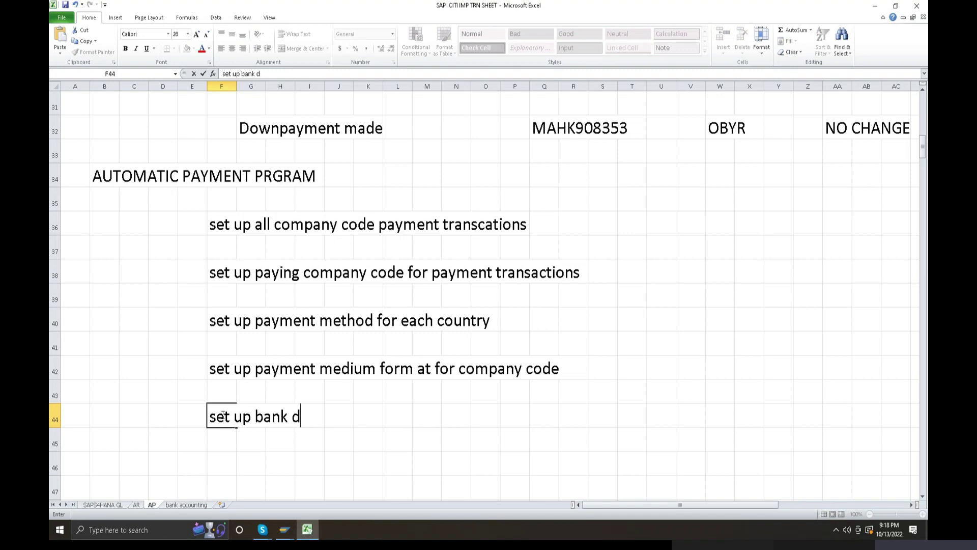
{"action": "type", "text": "etermination"}
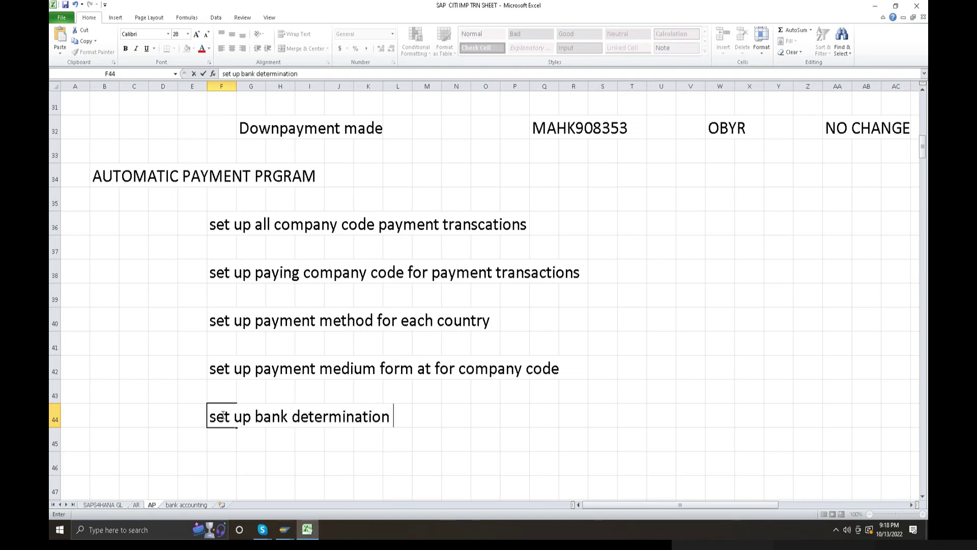
{"action": "key", "text": "BackSpace"}
{"action": "type", "text": "s for t["}
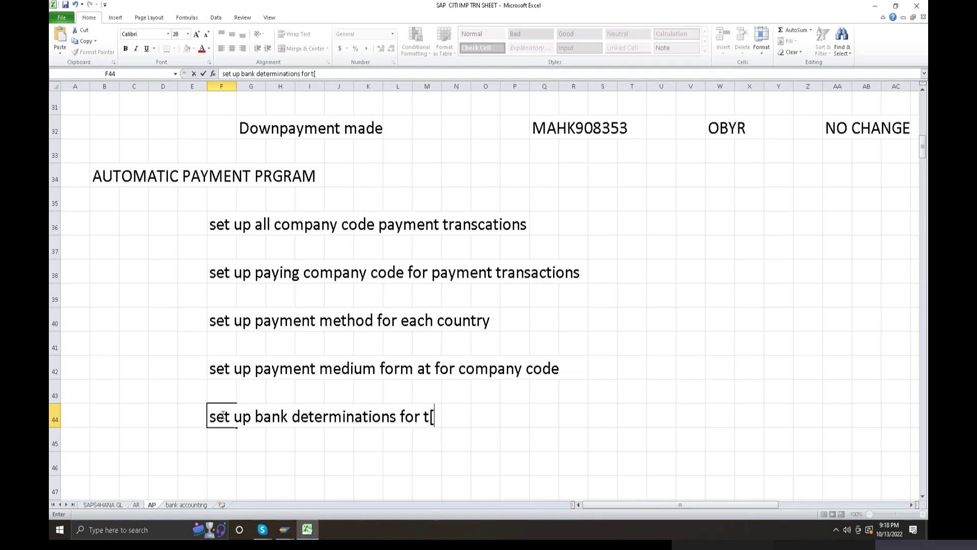
{"action": "key", "text": "BackSpace"}
{"action": "type", "text": "pay"}
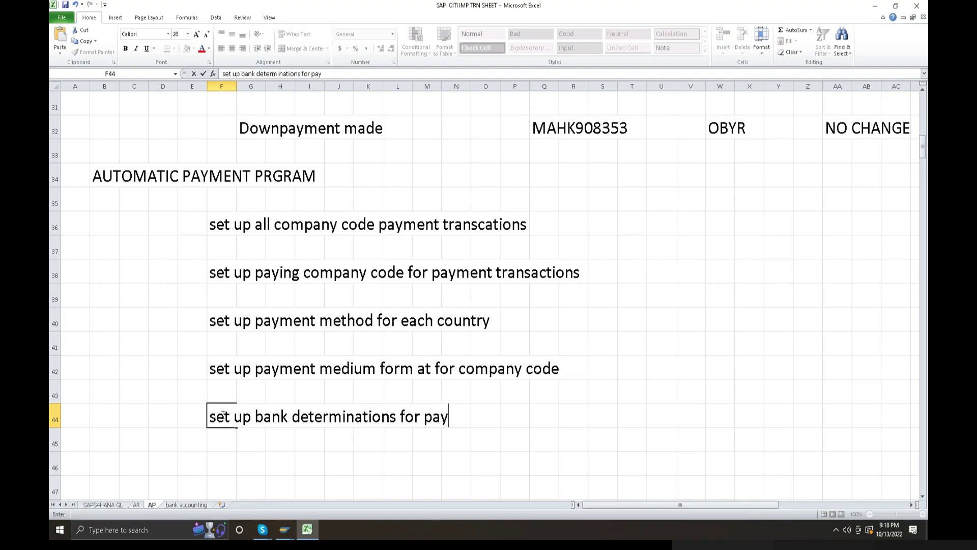
{"action": "type", "text": "ment transa"}
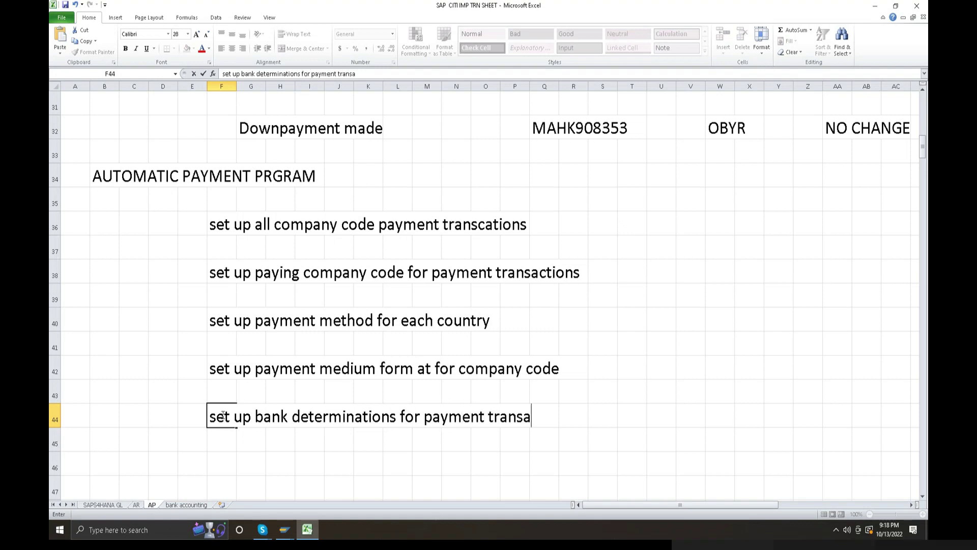
{"action": "type", "text": "ctionss"}
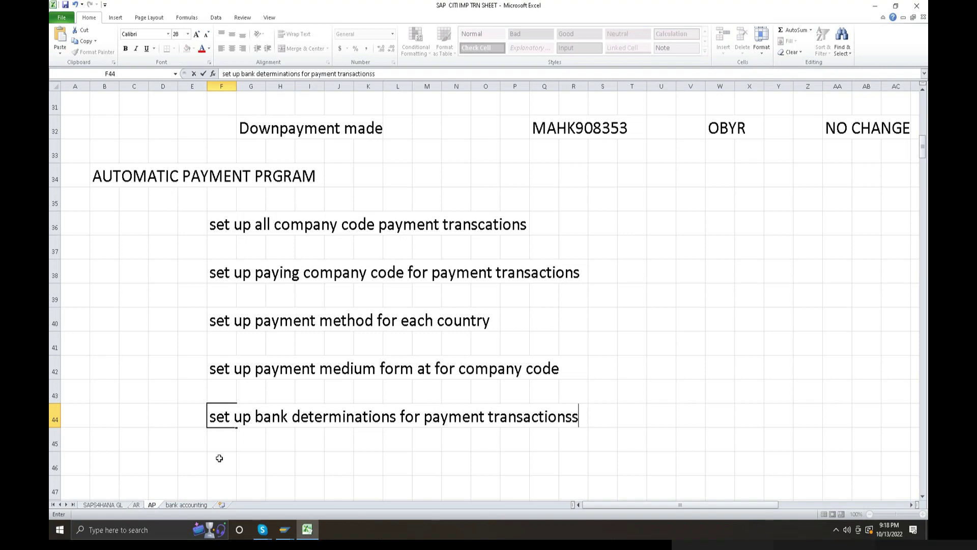
Step: Check the next activity in SAP, and enter "set up payment method for company code payment transactions" in cell F46 of the Excel sheet
{"action": "left_click", "coordinate": [218, 456]}
{"action": "left_click", "coordinate": [315, 536]}
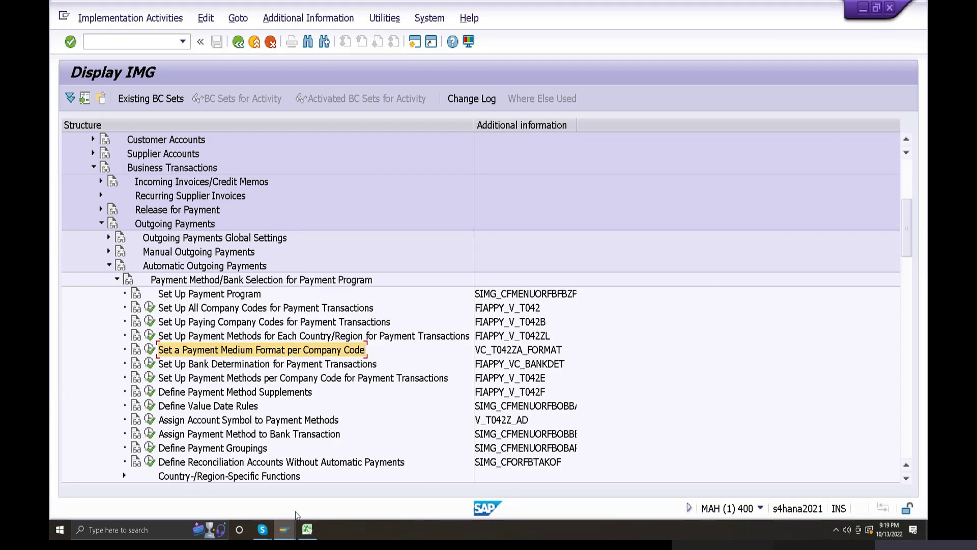
{"action": "left_click", "coordinate": [306, 529]}
{"action": "type", "text": "set up p;ay"}
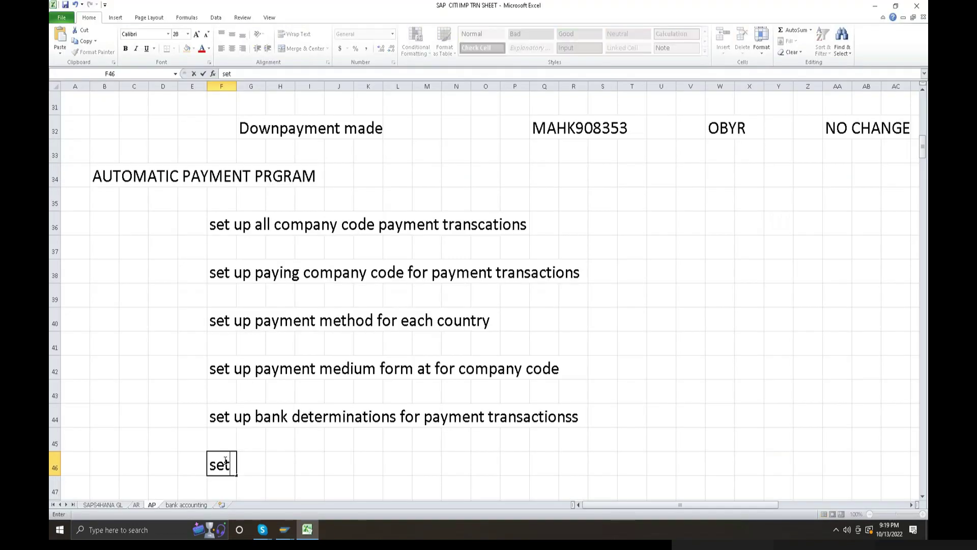
{"action": "key", "text": "BackSpace"}
{"action": "key", "text": "BackSpace"}
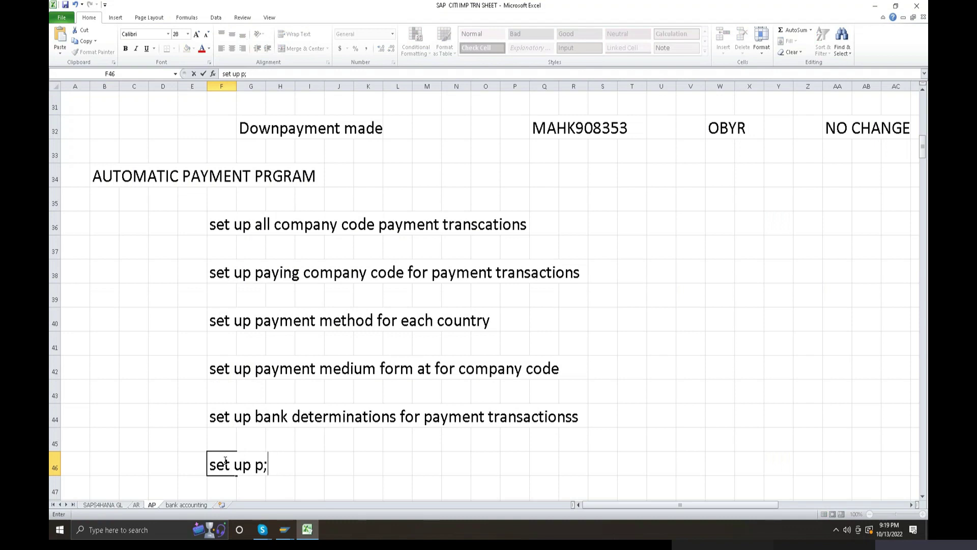
{"action": "type", "text": "ay"}
{"action": "type", "text": "t met"}
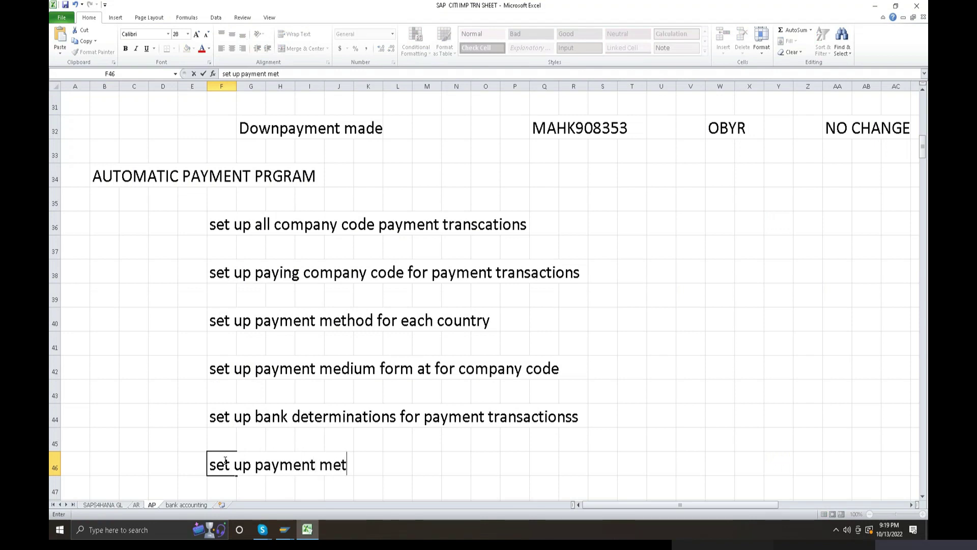
{"action": "type", "text": "hod for company code payment tran"}
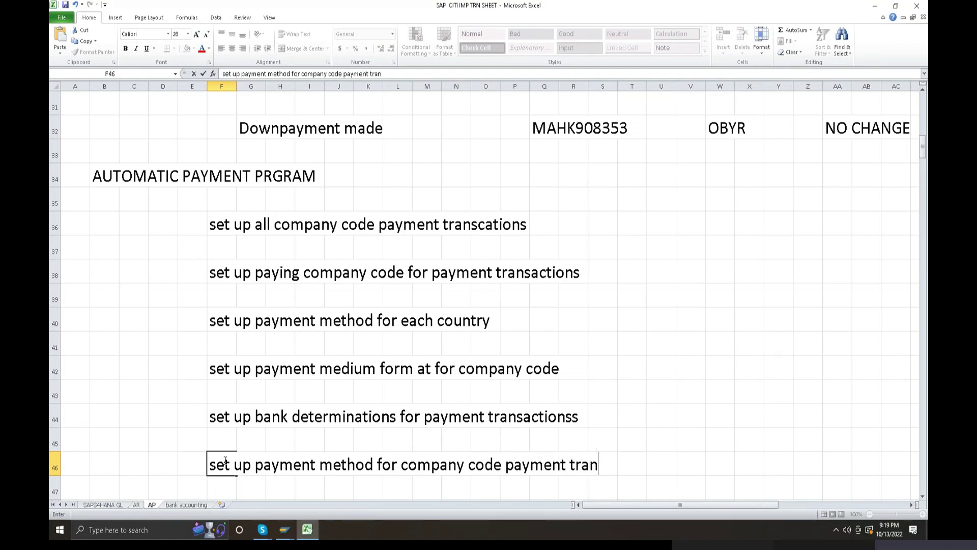
{"action": "type", "text": "sactions"}
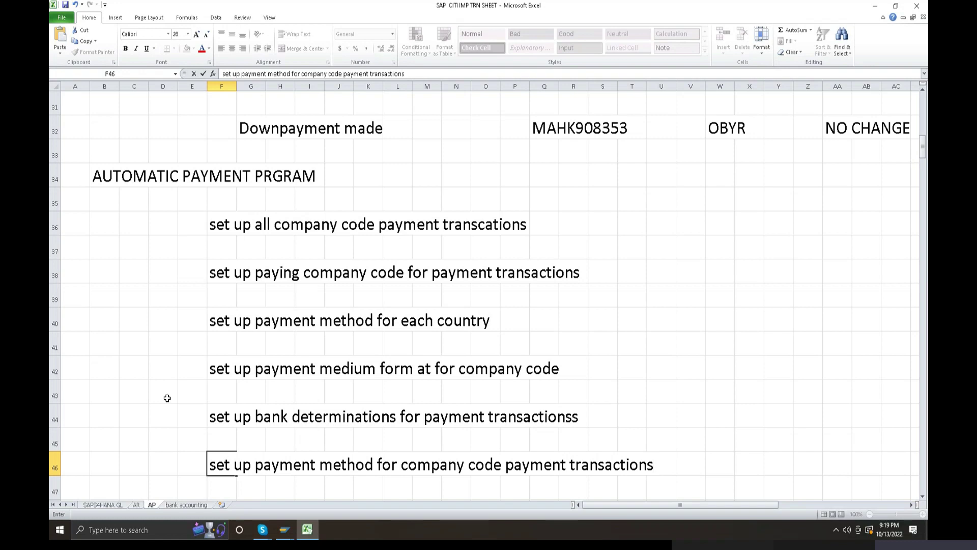
{"action": "left_click_drag", "start_coordinate": [194, 218], "coordinate": [707, 499]}
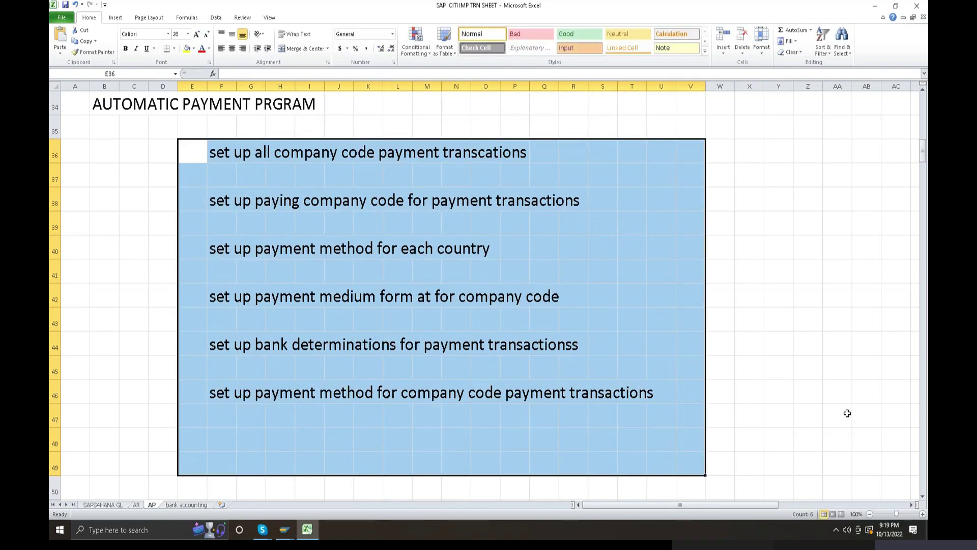
{"action": "left_click", "coordinate": [847, 412]}
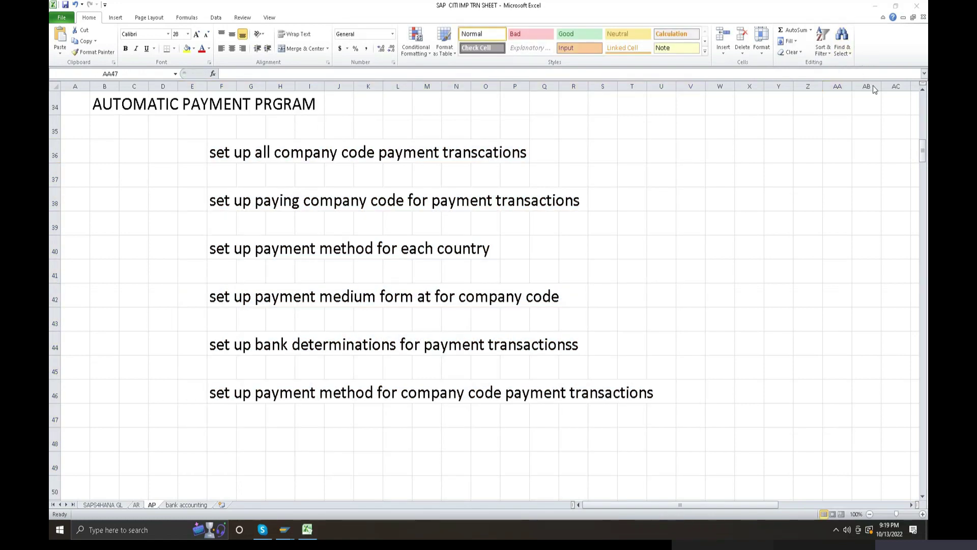
Step: In the AUTOMATIC PAYMENT PRGRAM heading row, enter the transaction code FBZP in cell W34 and "NO CHANGE" in cell AA34
{"action": "scroll", "coordinate": [548, 367], "scroll_direction": "up", "scroll_amount": 2}
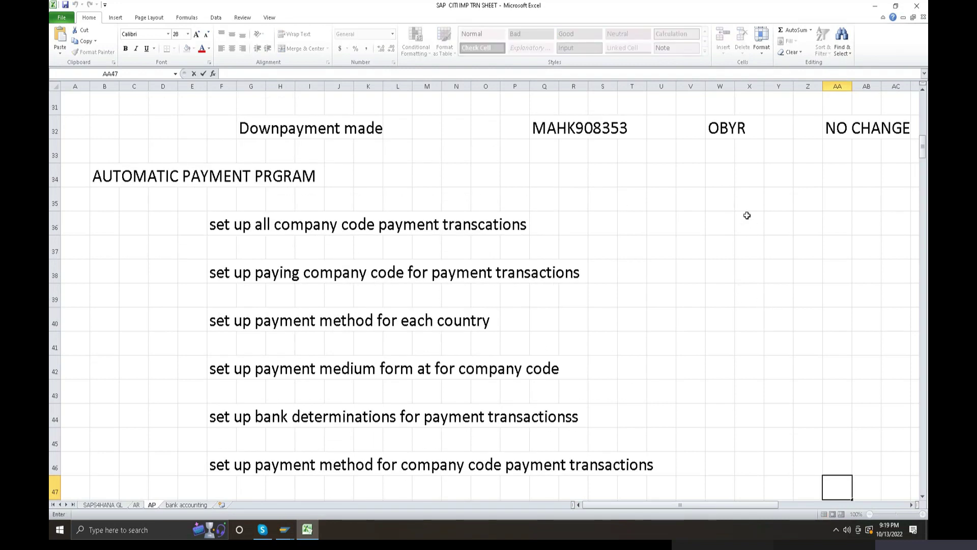
{"action": "left_click", "coordinate": [723, 176]}
{"action": "type", "text": "FBZP"}
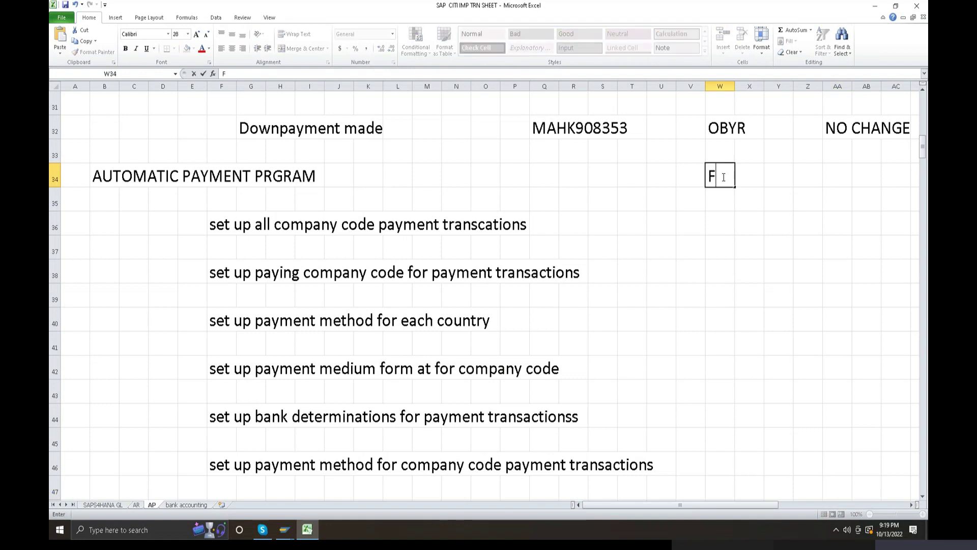
{"action": "left_click", "coordinate": [836, 173]}
{"action": "type", "text": "NO CHANGE"}
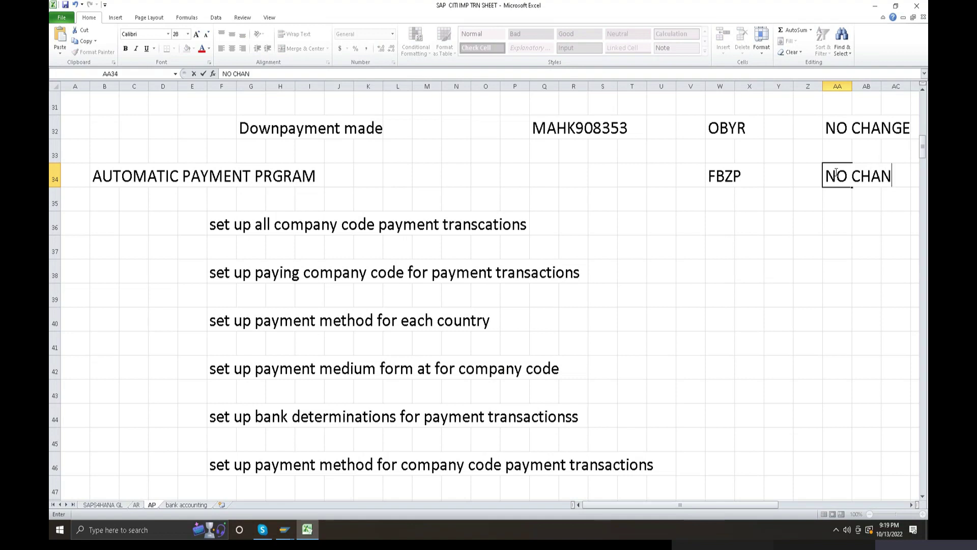